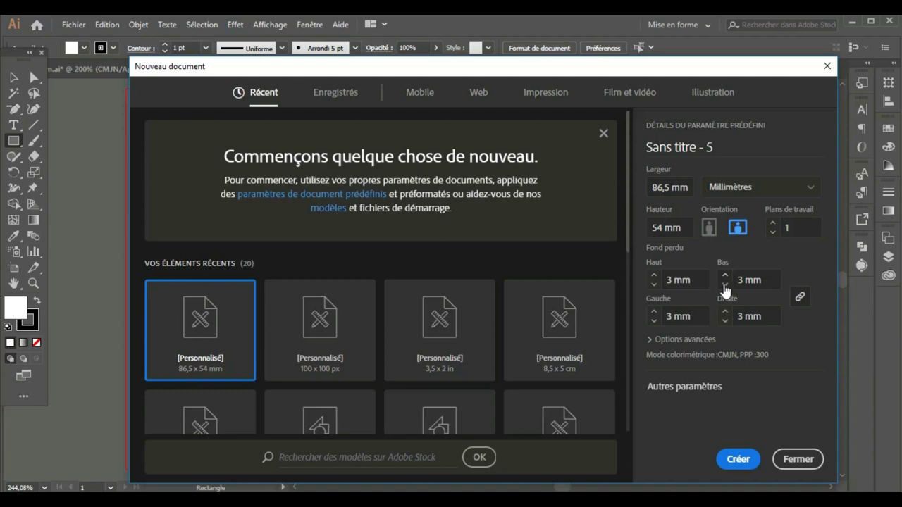
Step: Create the 86.5 × 54 mm landscape card document with 3 mm bleed and set the stroke to None
left_click(737, 459)
left_click(113, 48)
left_click(10, 70)
key("Escape")
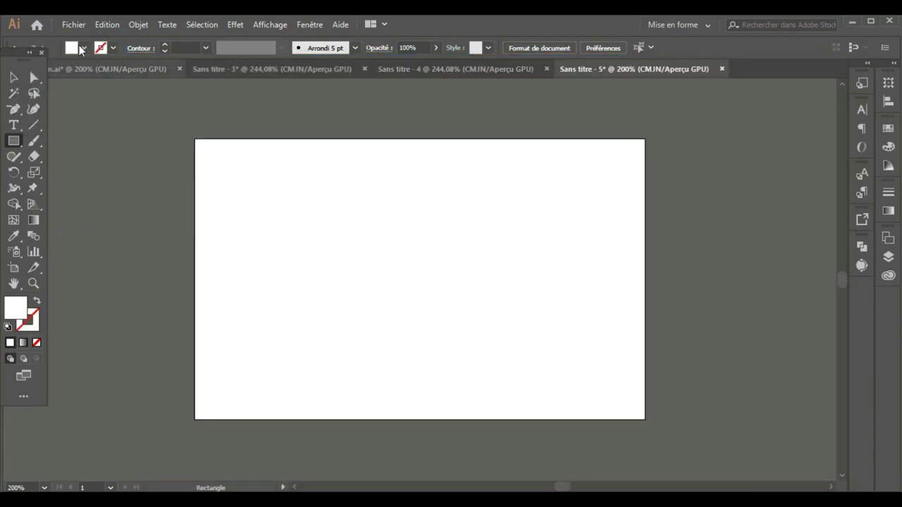
Step: Draw a dark blue, stroke-free 86.5 × 18.3 mm rectangle across the card's bottom
left_click(83, 48)
left_click(110, 81)
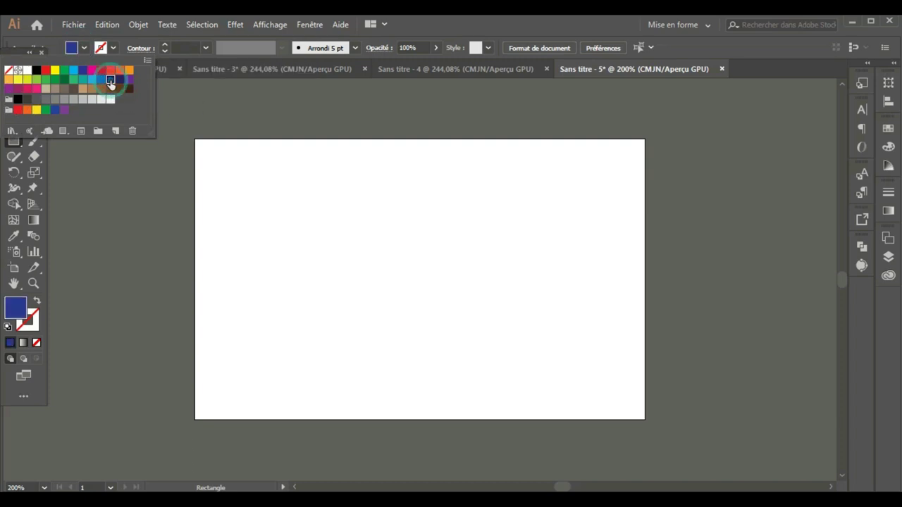
left_click(92, 187)
left_click_drag(195, 324, 644, 420)
left_click(89, 134)
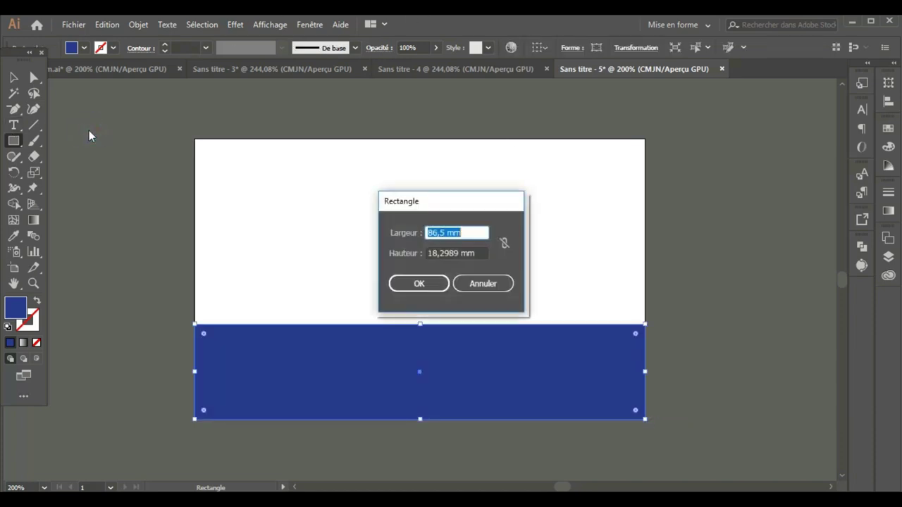
left_click(470, 284)
key("v")
left_click(137, 162)
left_click(471, 374)
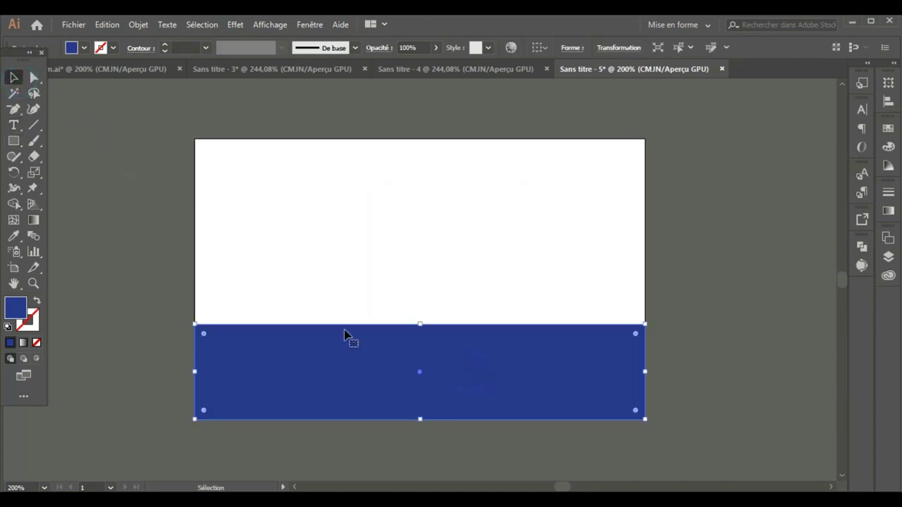
Step: Add two anchor points on the blue rectangle's top edge, one left and one right
left_click(34, 77)
left_click_drag(14, 112, 57, 122)
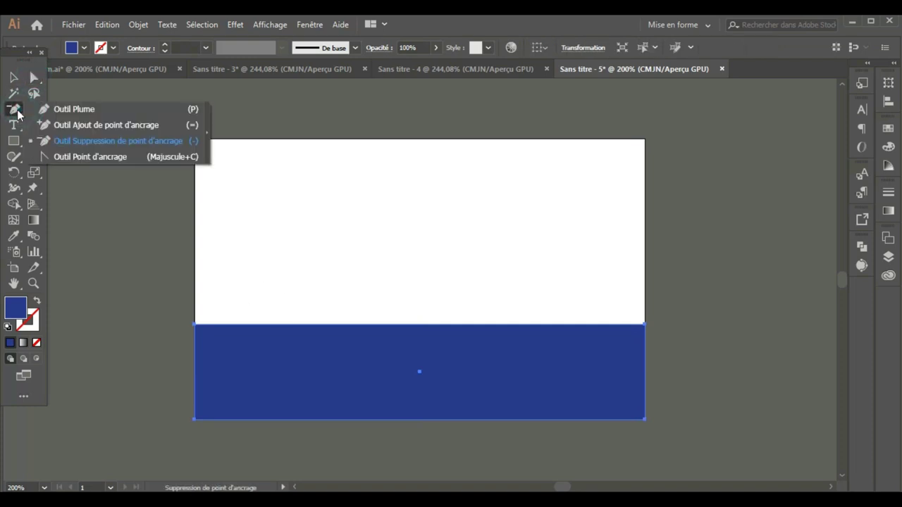
left_click(281, 325)
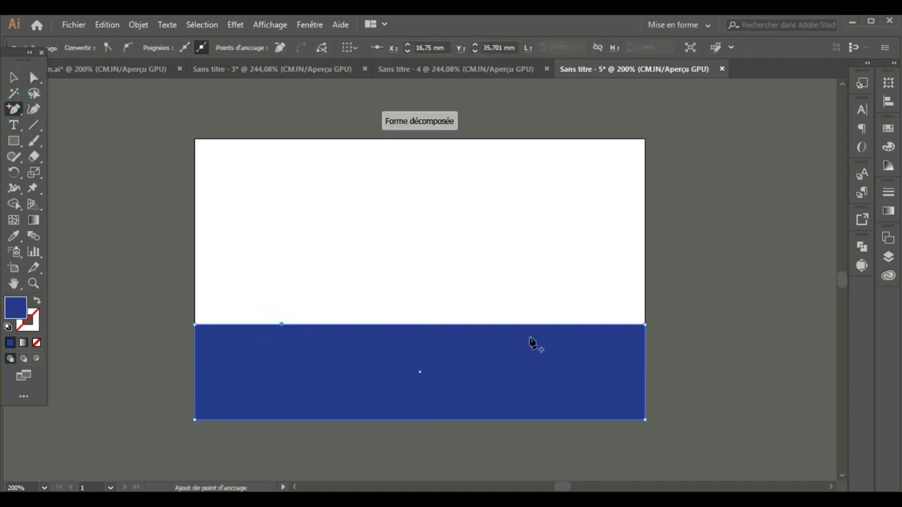
left_click(546, 325)
left_click(13, 78)
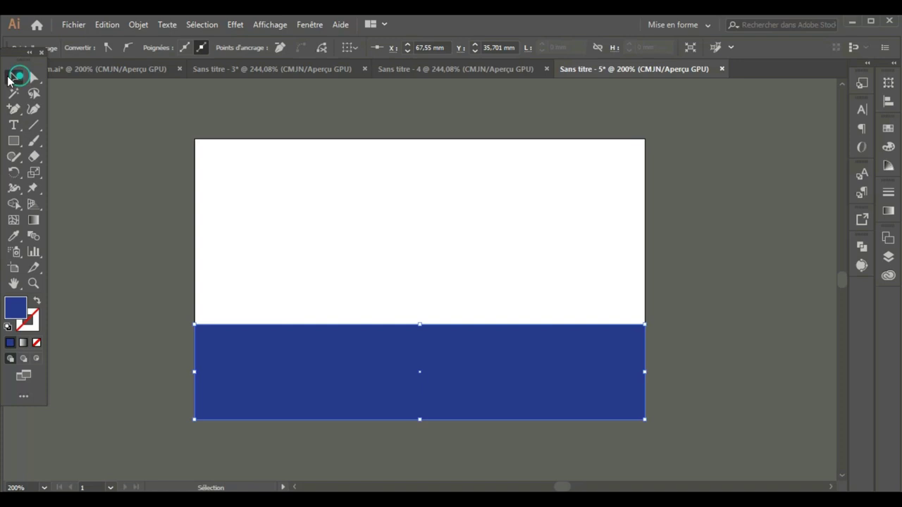
left_click(276, 382)
Step: Make the left anchor smooth and pull it down into a wave trough
left_click(34, 77)
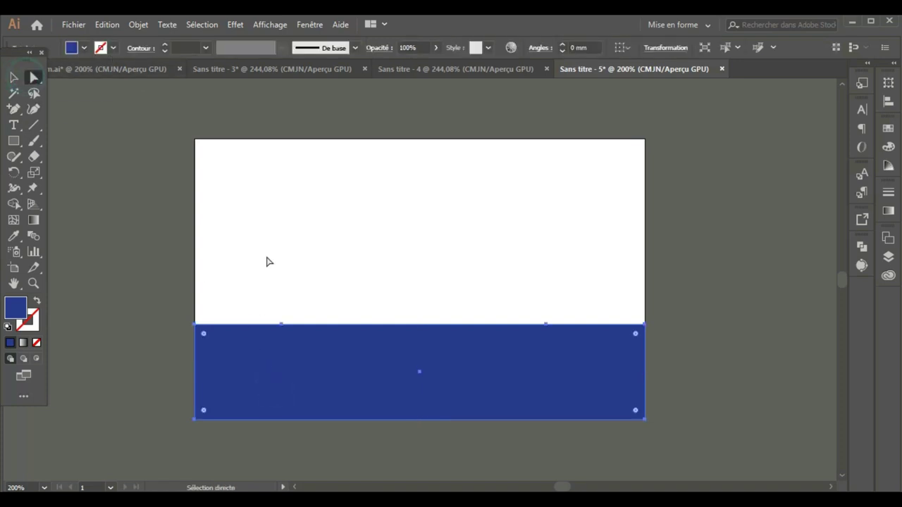
left_click(281, 325)
left_click(128, 48)
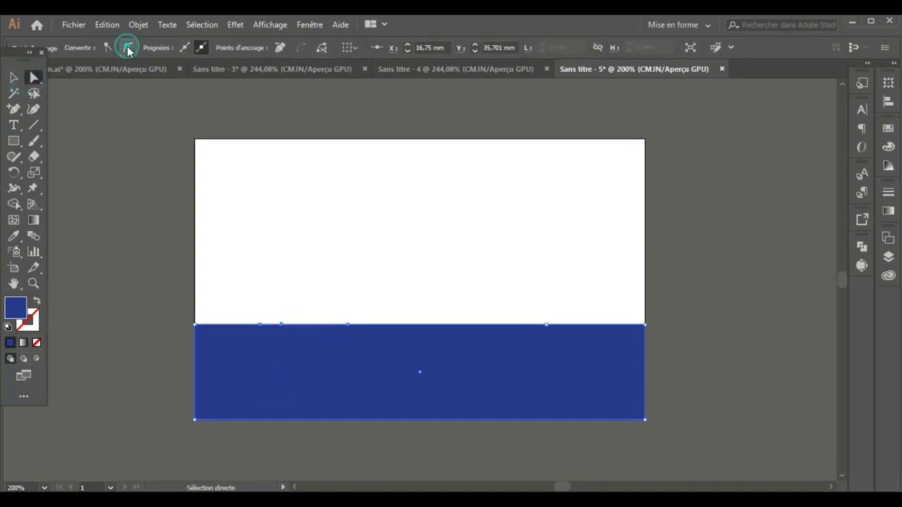
left_click_drag(282, 325, 299, 374)
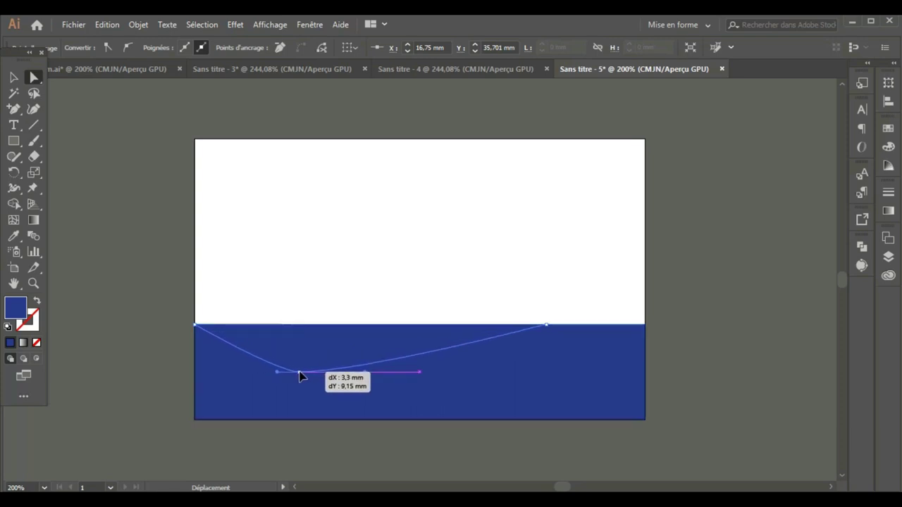
left_click_drag(365, 374, 368, 384)
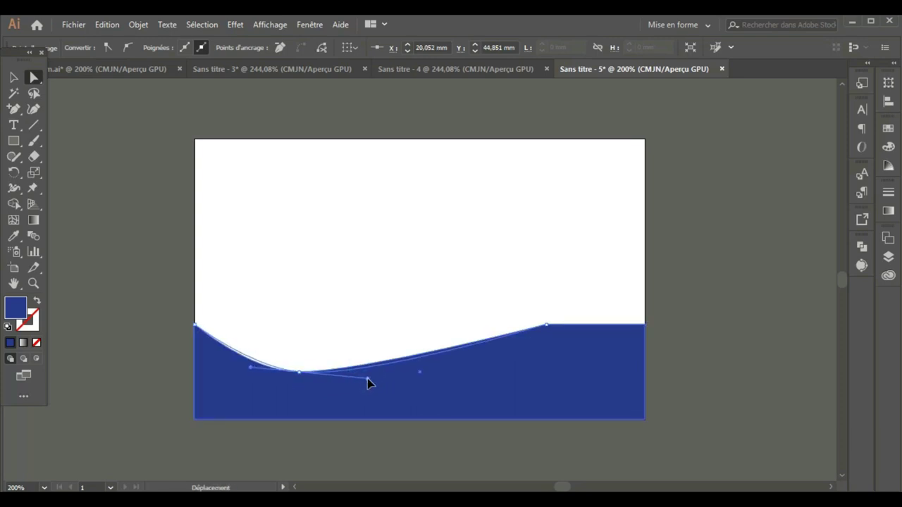
left_click(167, 248)
Step: Raise the smoothed right anchor into a crest and lengthen the trough handle
left_click(548, 327)
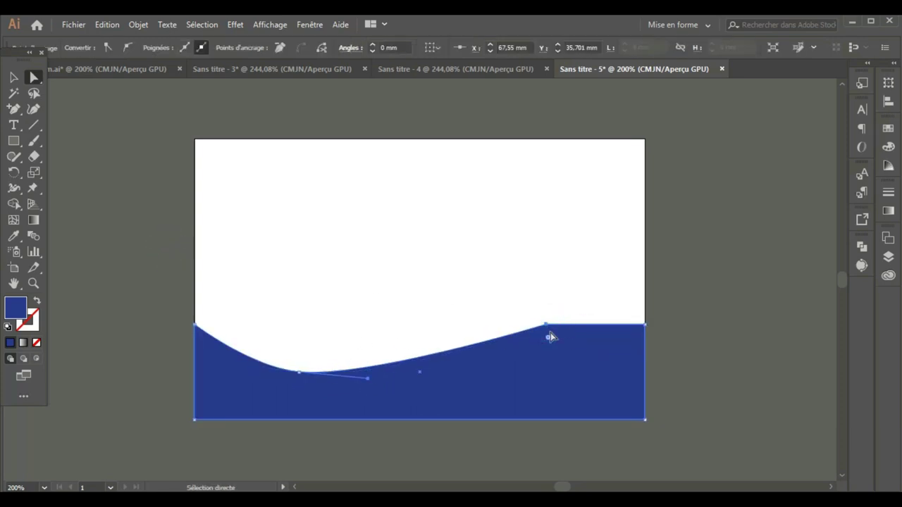
left_click(128, 48)
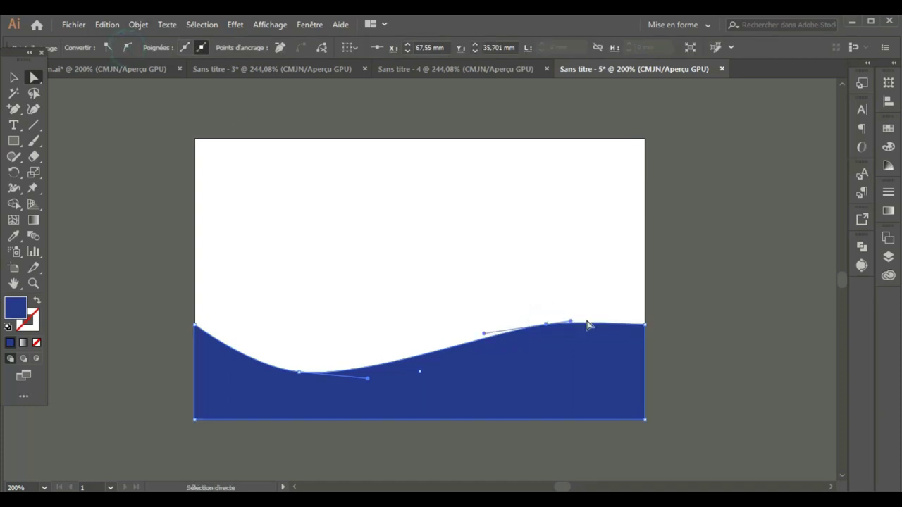
mouse_move(546, 325)
left_mouse_down()
mouse_move(529, 315)
mouse_move(599, 309)
left_mouse_up()
left_click(680, 305)
left_click(305, 371)
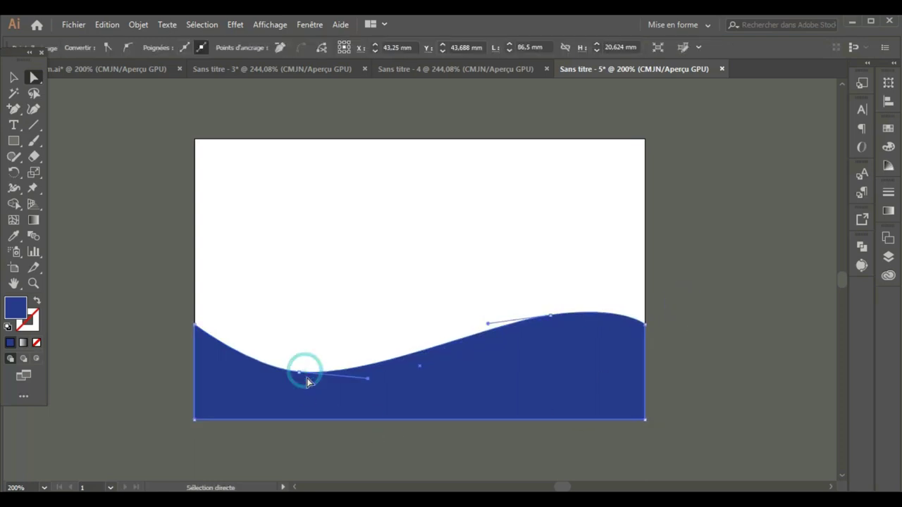
left_click(299, 372)
left_click_drag(367, 379, 384, 384)
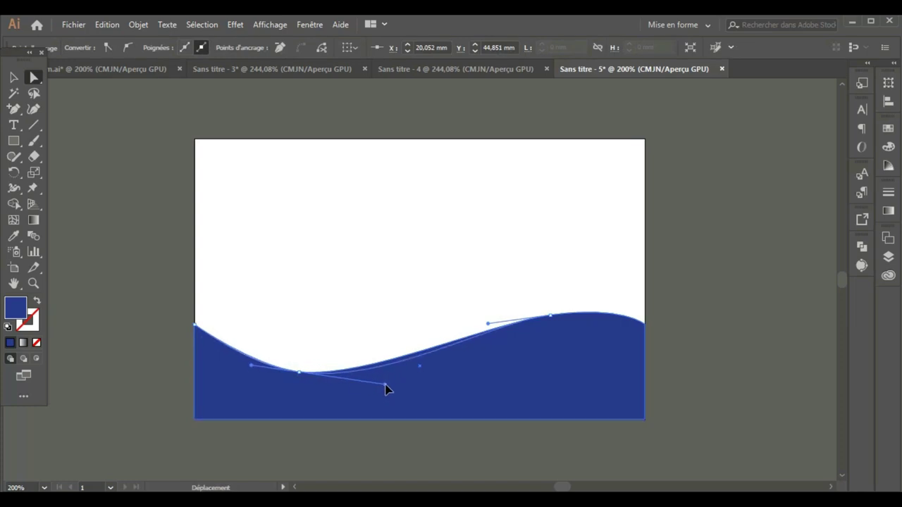
left_click(147, 377)
Step: Select the whole wave shape and copy it
key("v")
key("ctrl+a")
left_click(74, 24)
key("Escape")
left_click(108, 24)
left_click(129, 88)
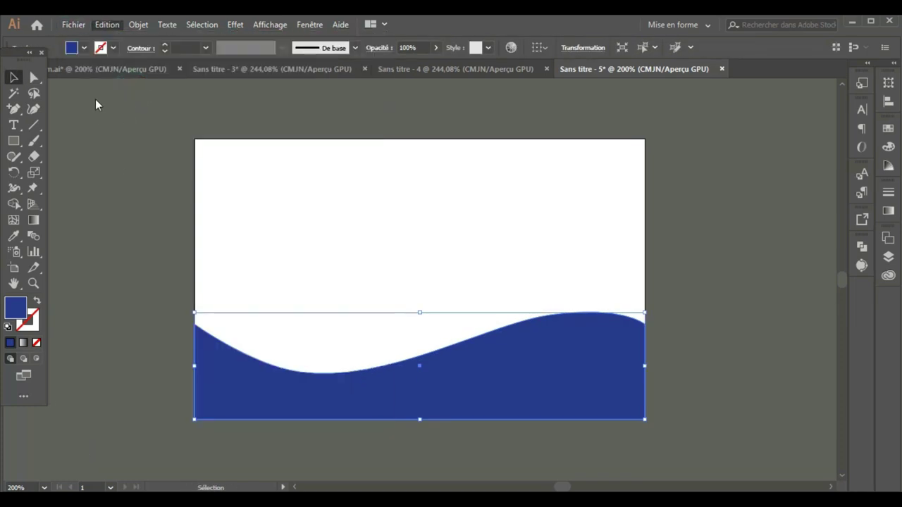
Step: Paste the wave behind, fill it red, and stretch it up above the blue wave
left_click(100, 25)
left_click(155, 132)
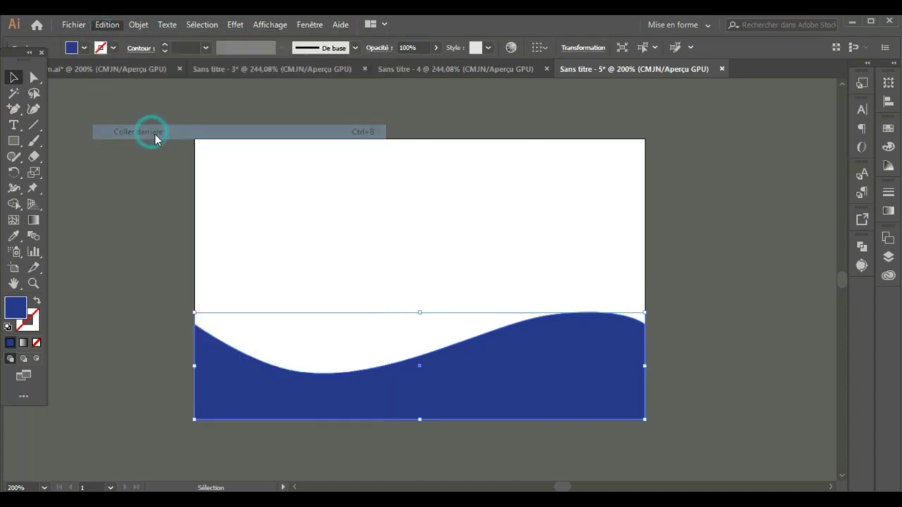
left_click(84, 47)
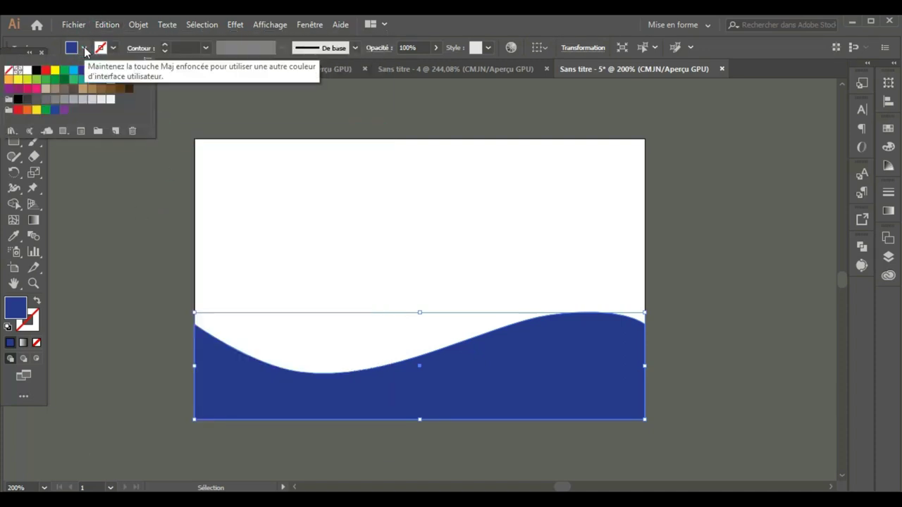
left_click(46, 70)
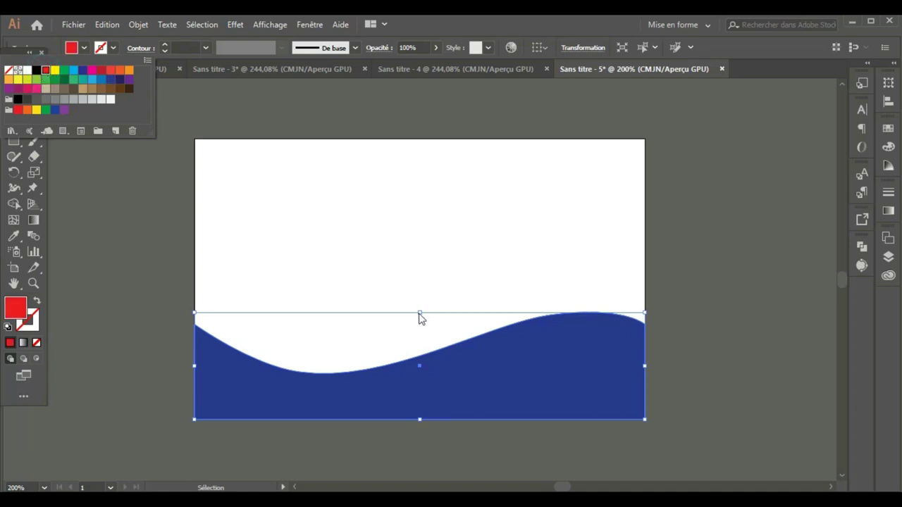
left_click_drag(420, 312, 421, 307)
left_click(64, 101)
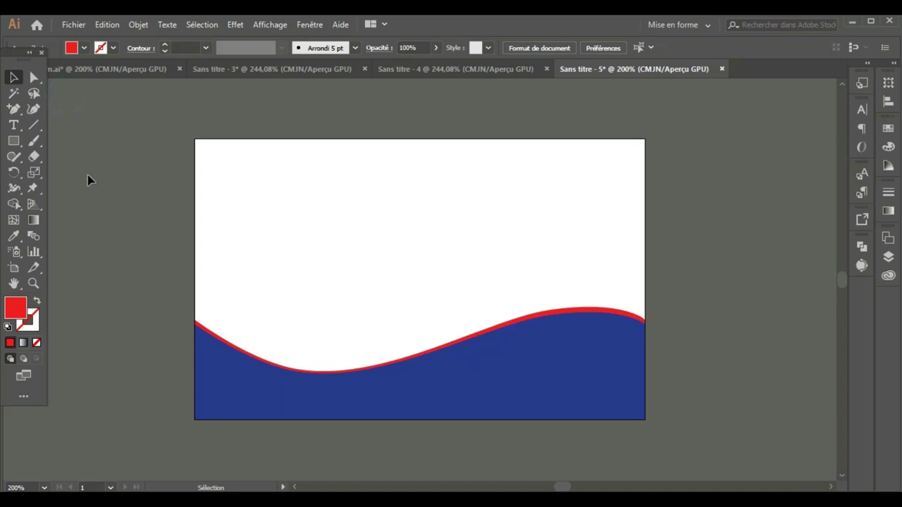
Step: Draw a red rectangle covering the card's left half
key("m")
scroll(196, 118, "down", 1)
left_click_drag(195, 119, 420, 399)
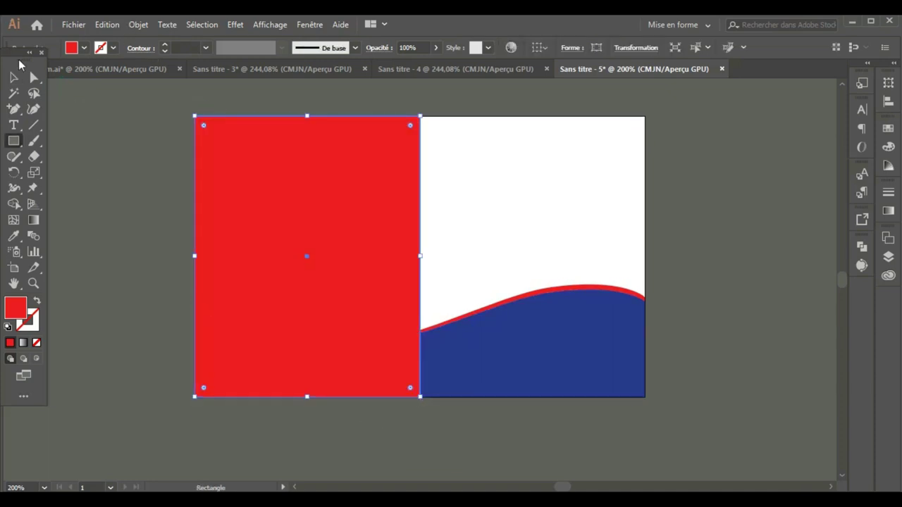
Step: Send the red rectangle to the back, behind the wave
left_click(16, 77)
right_click(295, 204)
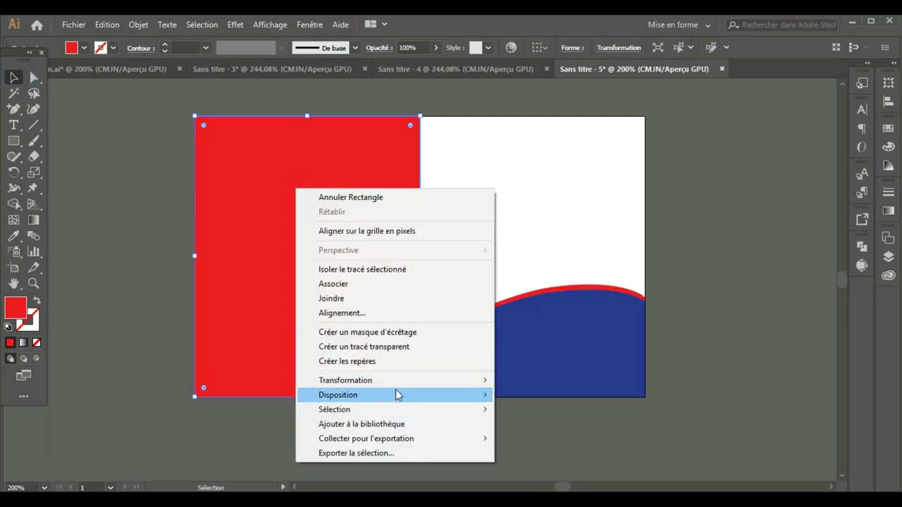
left_click(532, 439)
left_click(481, 447)
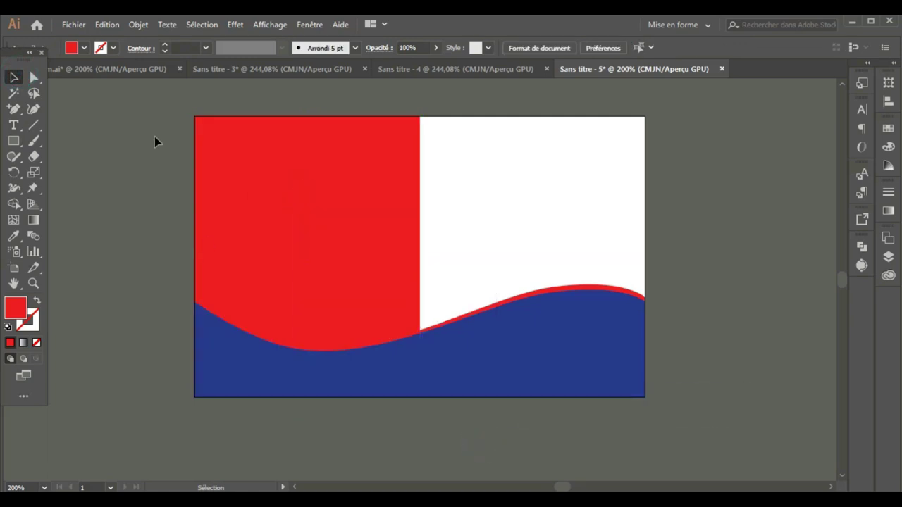
left_click(292, 158)
Step: Slant the red panel's right edge by moving its top-right anchor left, then copy it
left_click(33, 78)
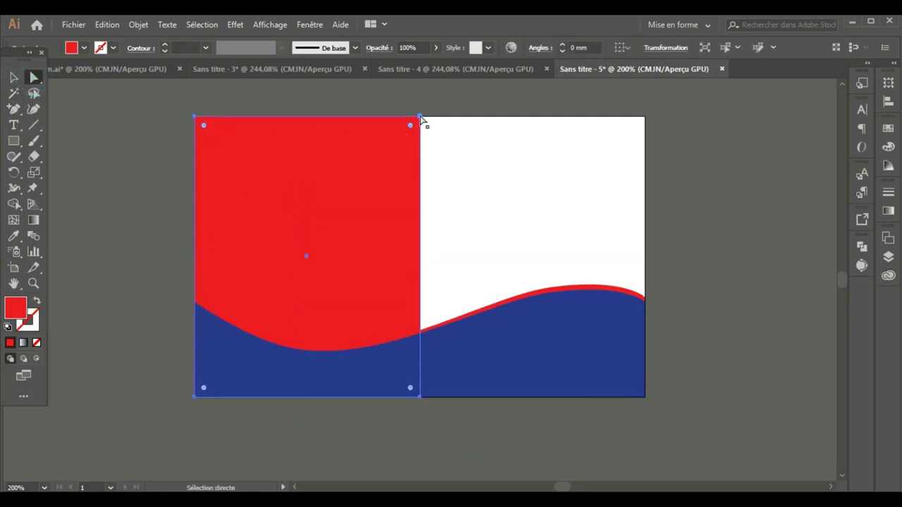
left_click_drag(420, 117, 345, 118)
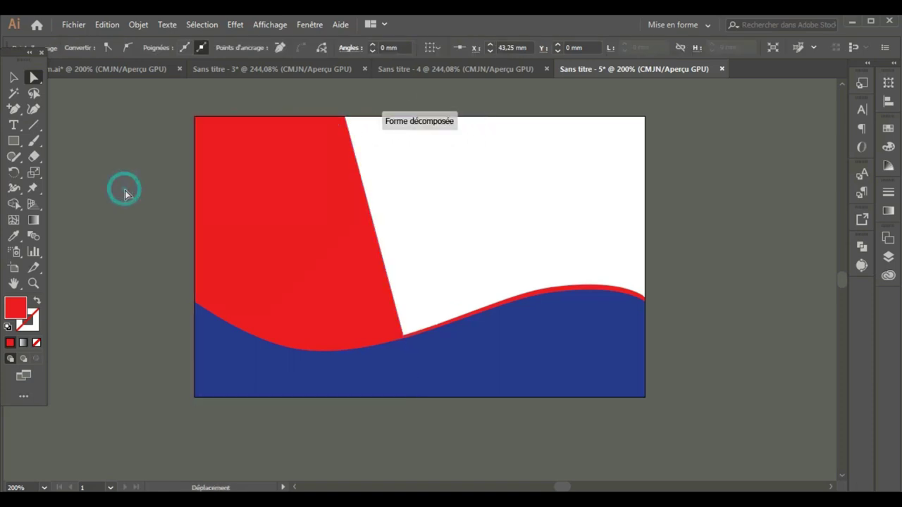
left_click(367, 198)
left_click(107, 25)
left_click(137, 88)
left_click(108, 25)
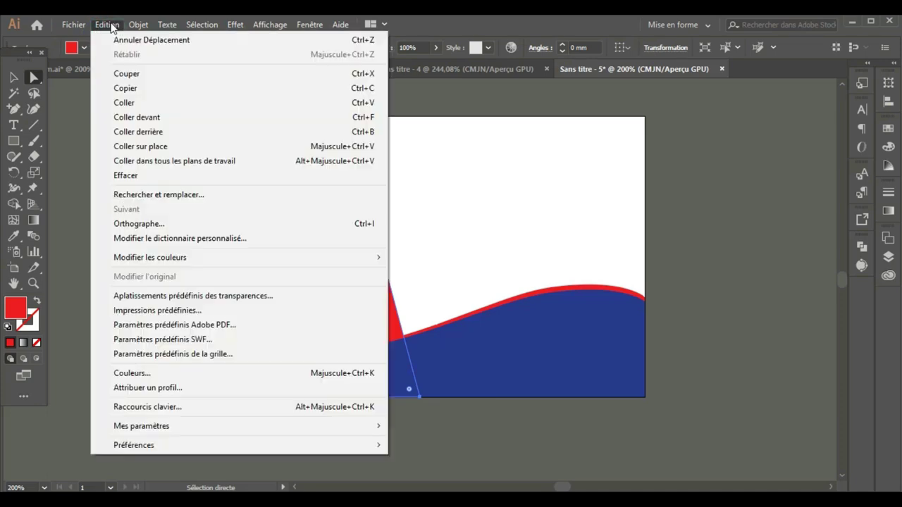
Step: Paste a dark navy copy of the panel in front and narrow it to reveal a red stripe
left_click(157, 118)
left_click(84, 47)
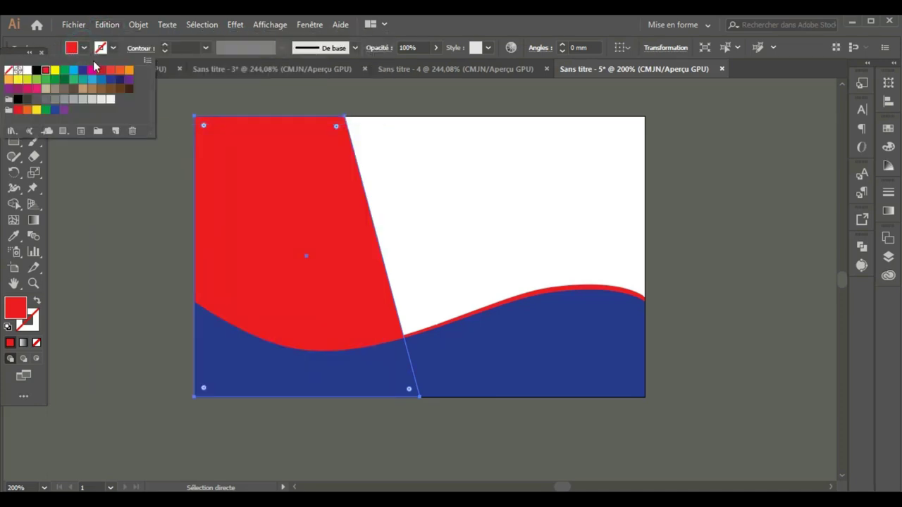
left_click(109, 79)
key("v")
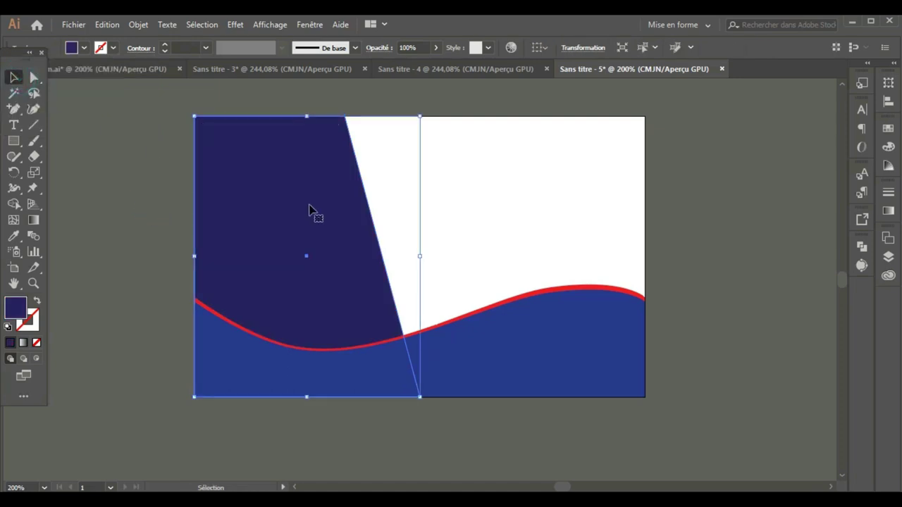
left_click_drag(418, 257, 413, 257)
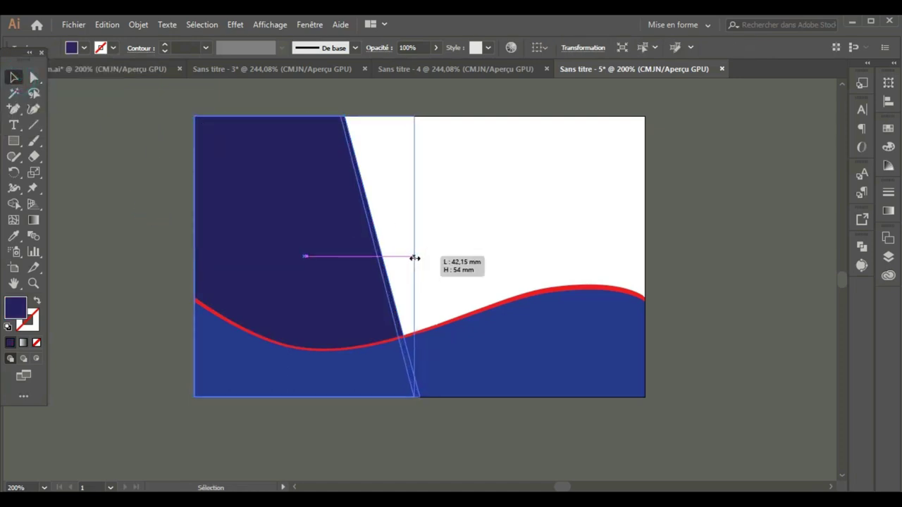
left_click_drag(13, 108, 63, 113)
Step: Draw a closed curved path with the Pen tool filling the card's top-right corner
left_click(645, 116)
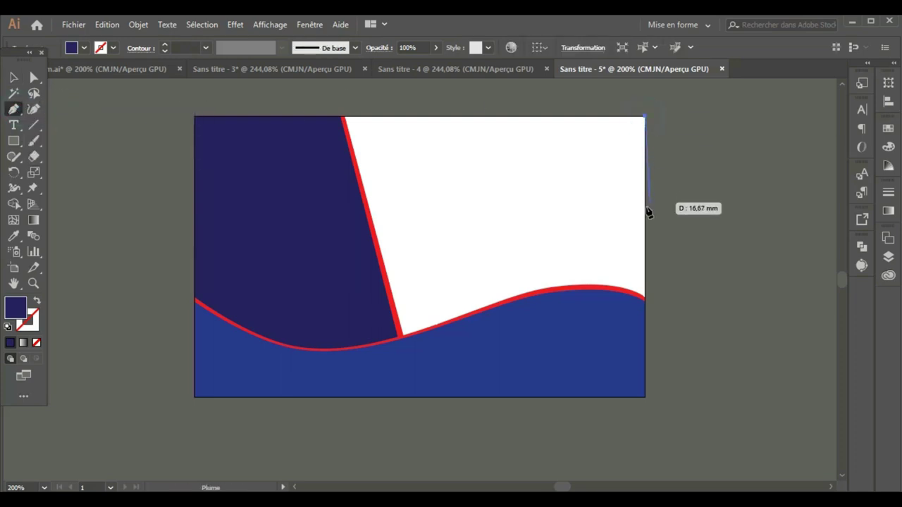
left_click(645, 208)
left_click_drag(539, 240, 534, 252)
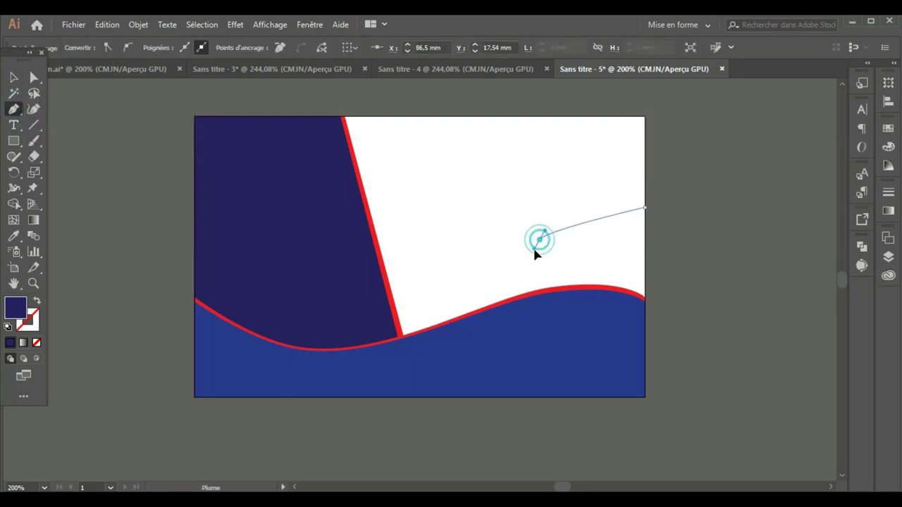
left_click_drag(500, 282, 503, 288)
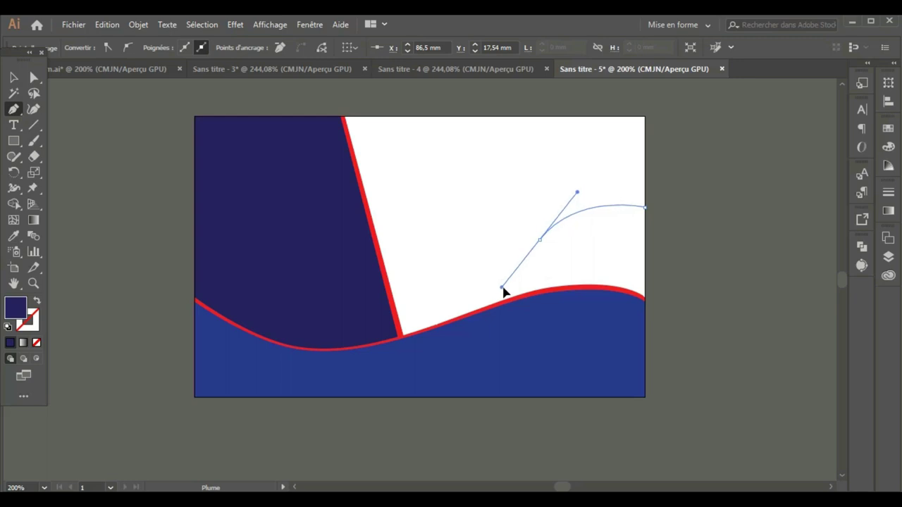
left_click(539, 240)
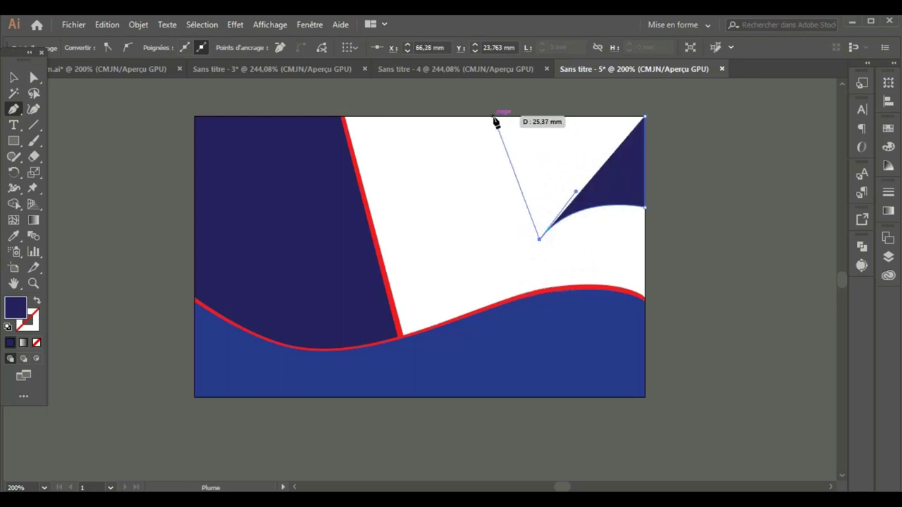
mouse_move(498, 118)
left_mouse_down()
mouse_move(432, 172)
mouse_move(451, 165)
mouse_move(424, 147)
left_mouse_up()
left_click(496, 192)
left_click(643, 194)
key("a")
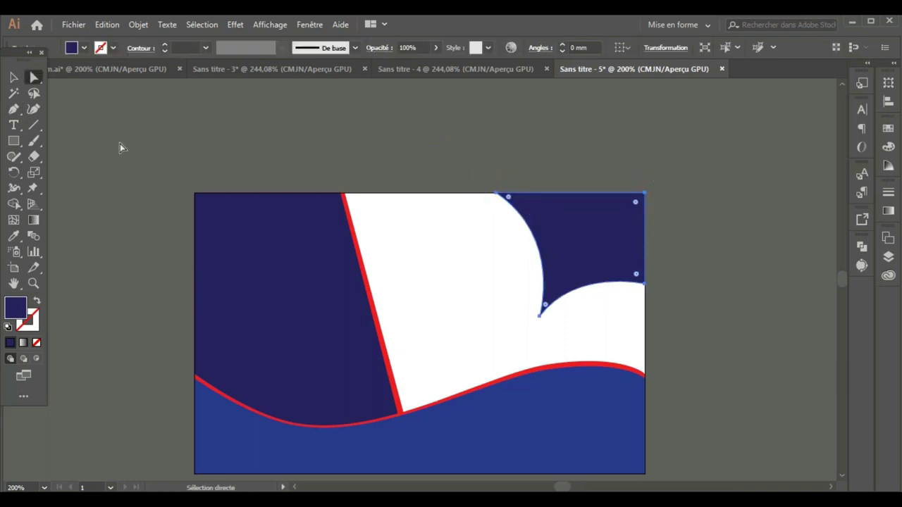
Step: Fill the new corner shape with red
left_click(13, 237)
left_click(367, 274)
left_click(14, 75)
left_click(110, 120)
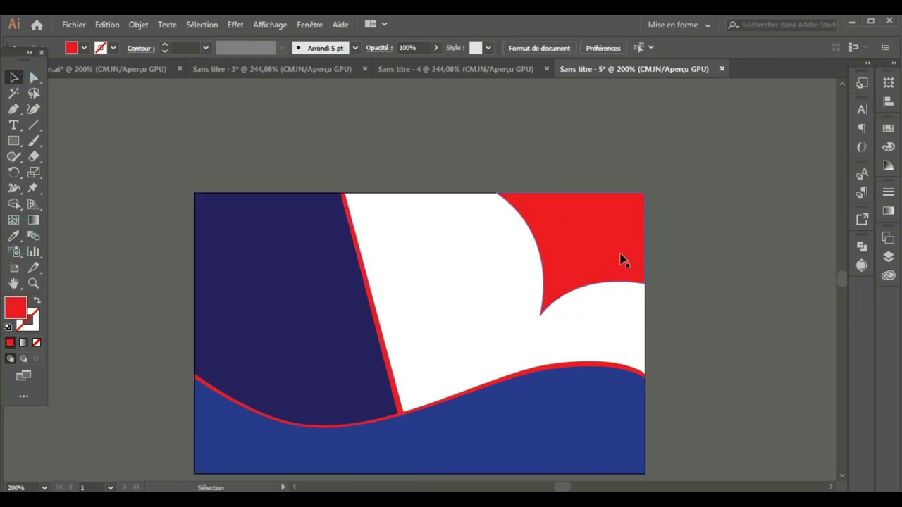
Step: Copy the red corner shape and paste the copy in front
left_click(562, 271)
left_click(107, 24)
left_click(133, 86)
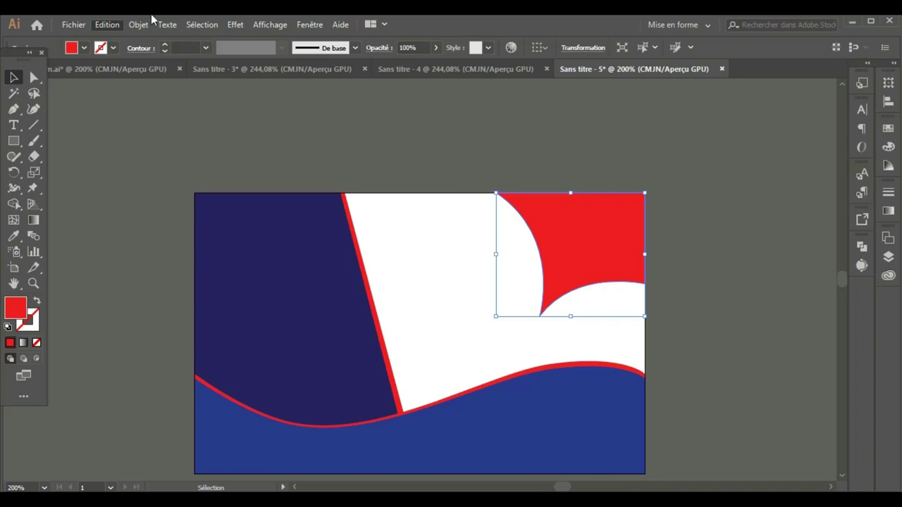
left_click(107, 24)
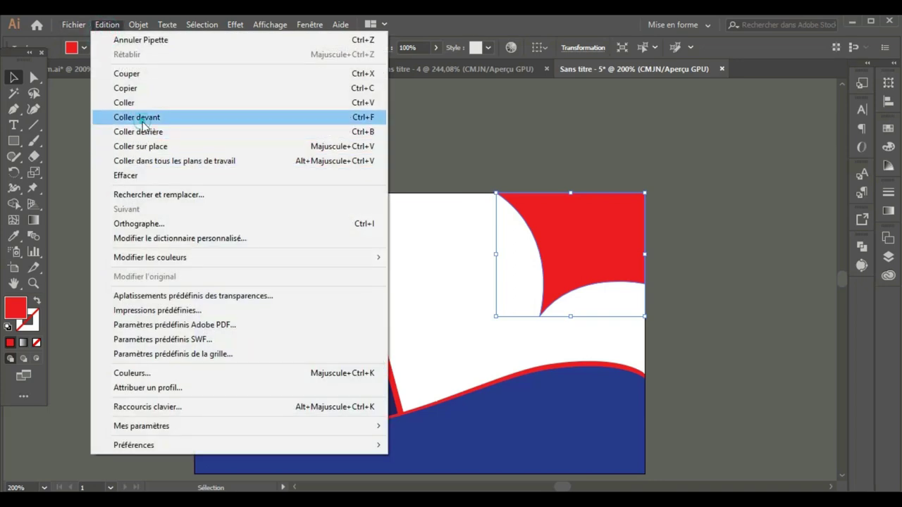
left_click(138, 117)
Step: Delete the copy's top-right anchor and fill it light grey to form the flap
left_click_drag(14, 109, 66, 141)
left_click(66, 141)
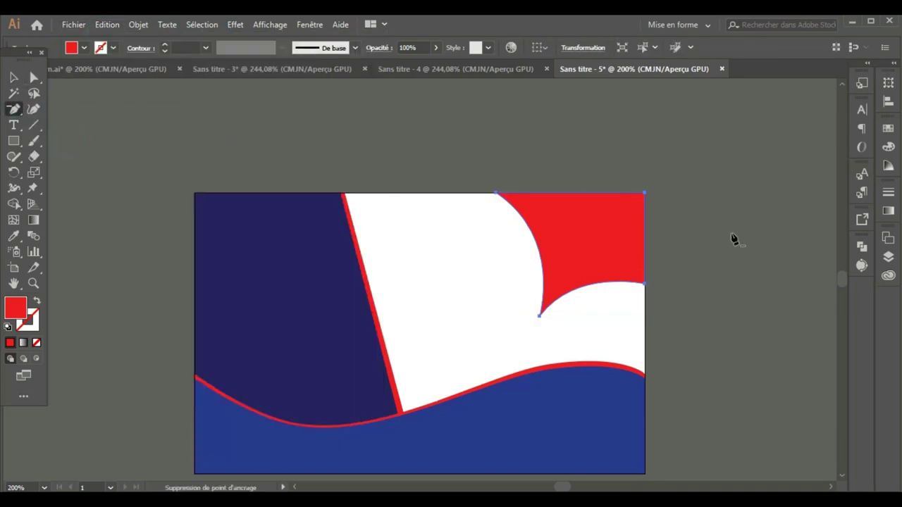
left_click(644, 192)
left_click(13, 79)
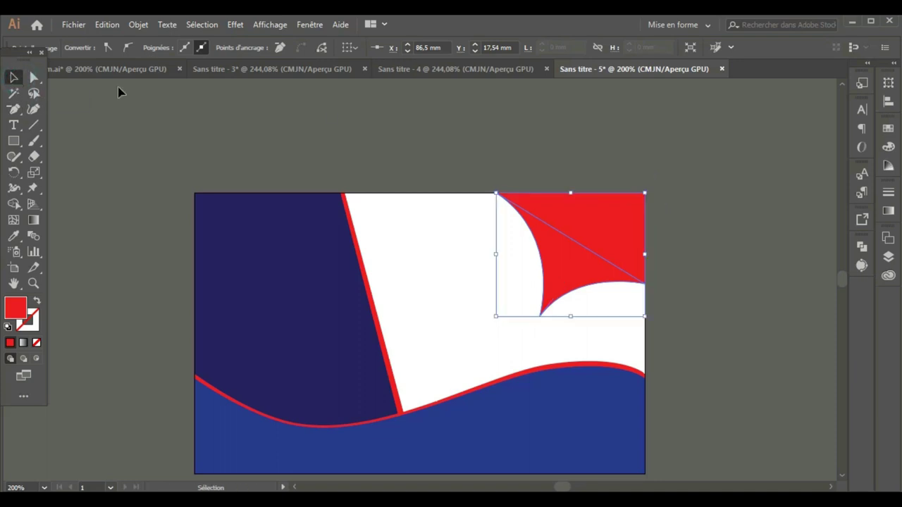
left_click(554, 274)
left_click(84, 48)
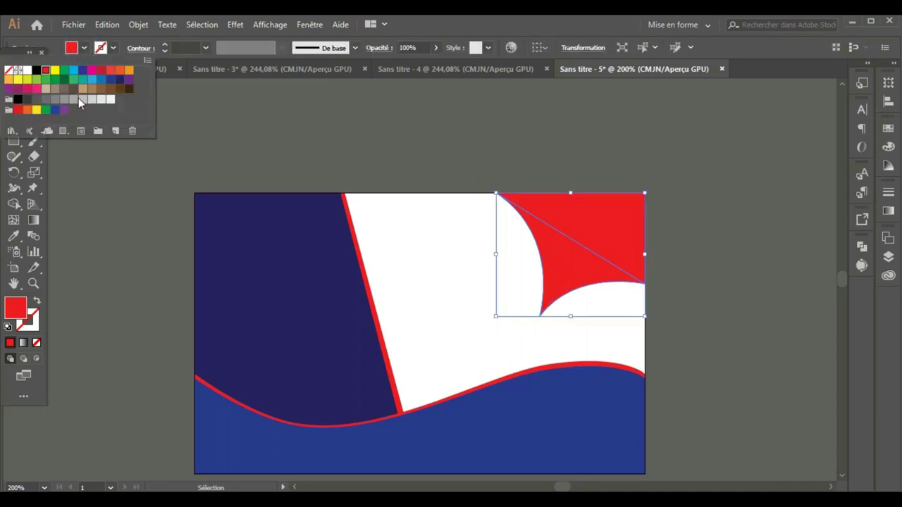
left_click(83, 99)
left_click(91, 100)
Step: Apply a white-to-black linear gradient to the grey flap
left_click(216, 119)
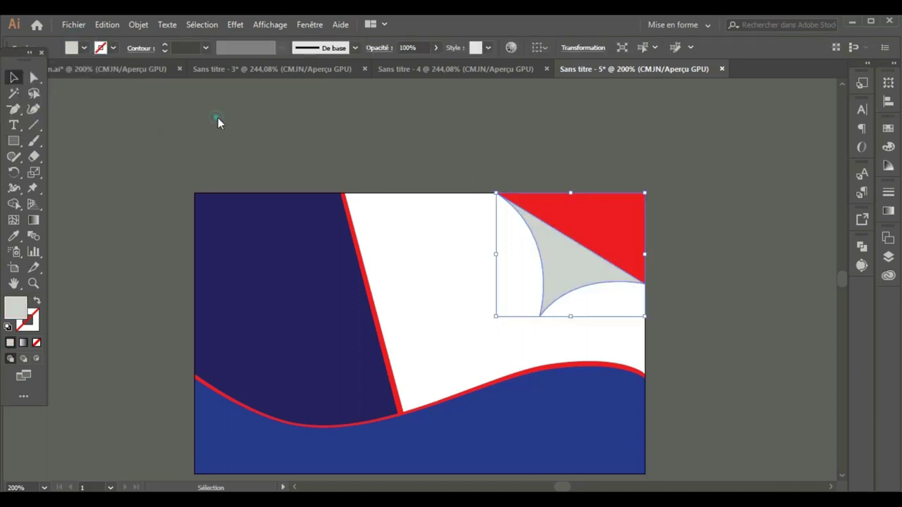
left_click(888, 212)
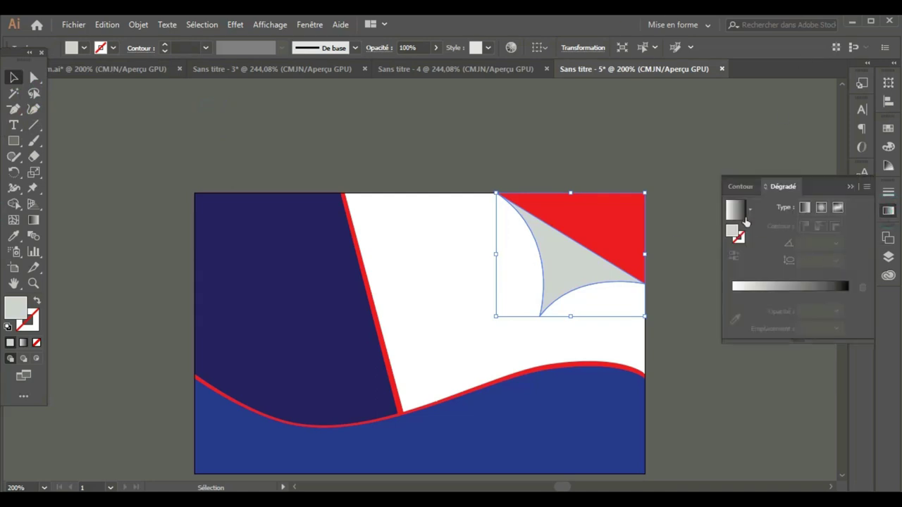
left_click(735, 209)
mouse_move(790, 294)
left_mouse_down()
mouse_move(770, 294)
mouse_move(780, 291)
left_mouse_up()
left_click(786, 406)
Step: Add an Ombre portée drop shadow to the flap
left_click(566, 282)
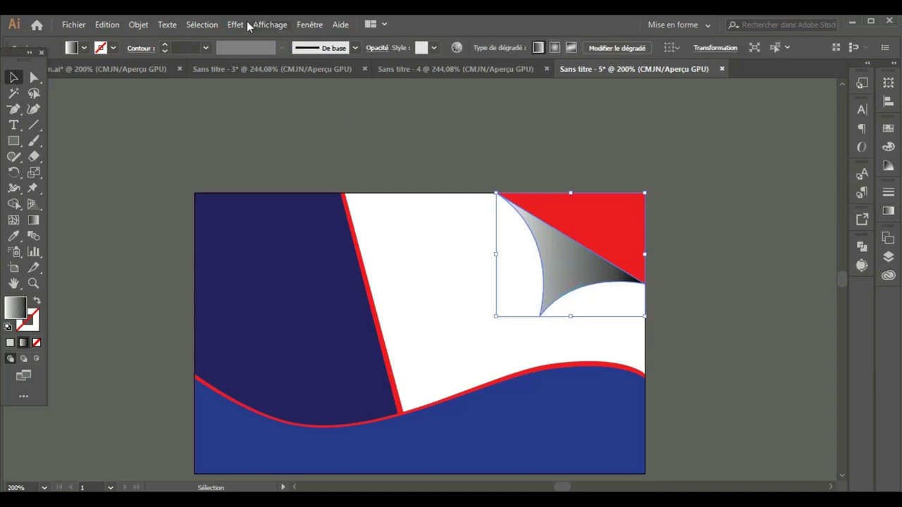
left_click(235, 24)
left_click(479, 250)
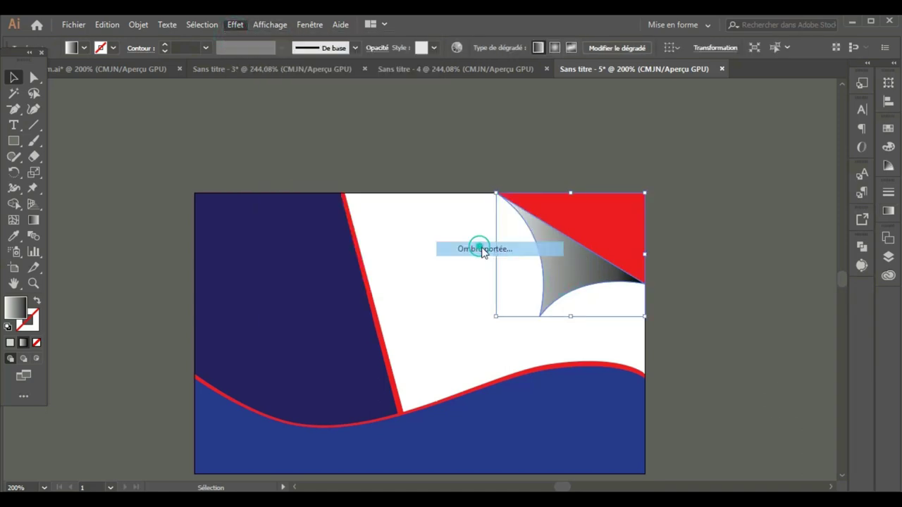
left_click(139, 306)
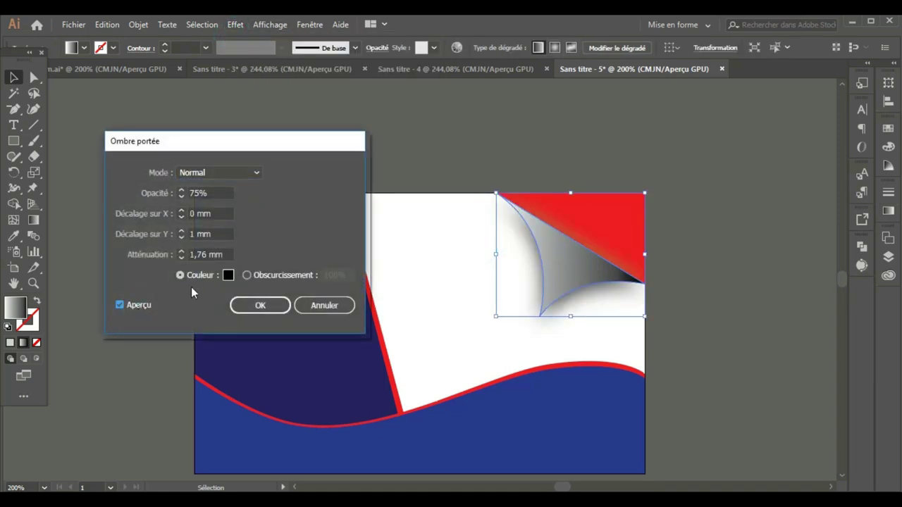
left_click(260, 305)
left_click(473, 138)
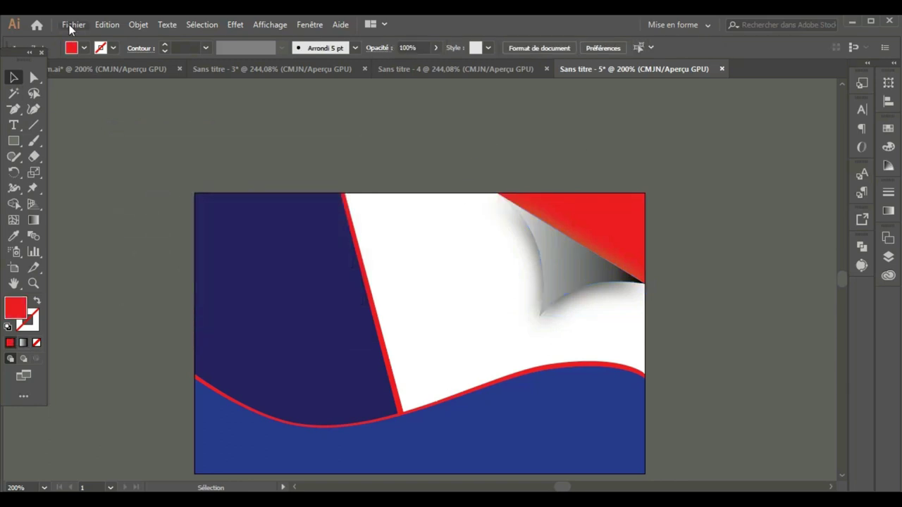
left_click(71, 28)
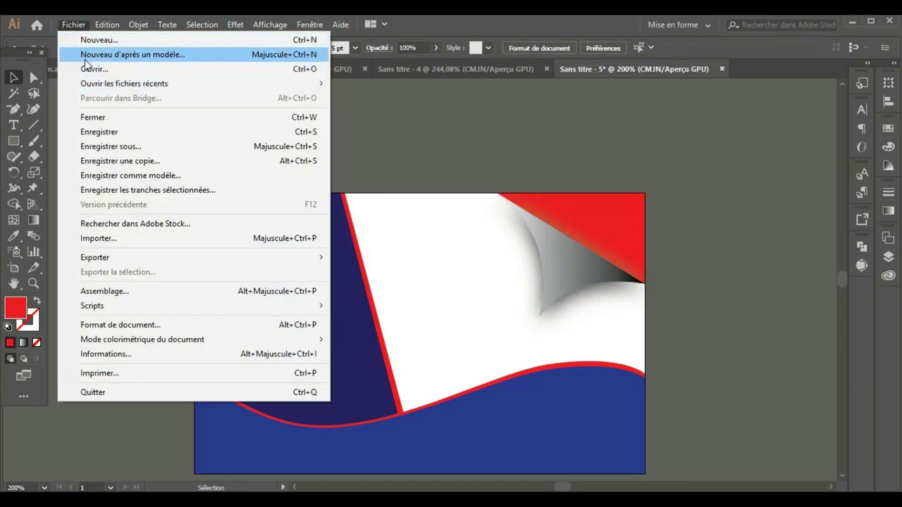
Step: Import the portrait photo onto the card with Fichier > Importer
left_click(98, 238)
left_click(176, 161)
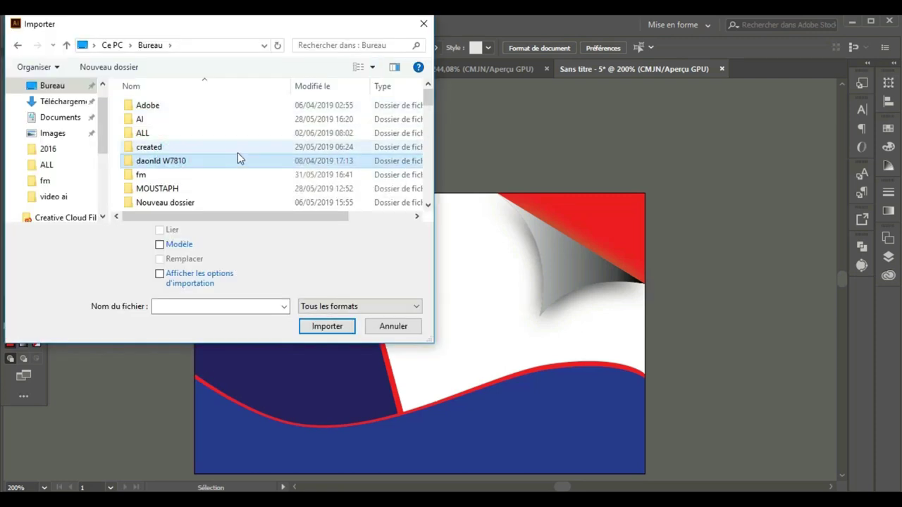
type("barra")
left_click(315, 329)
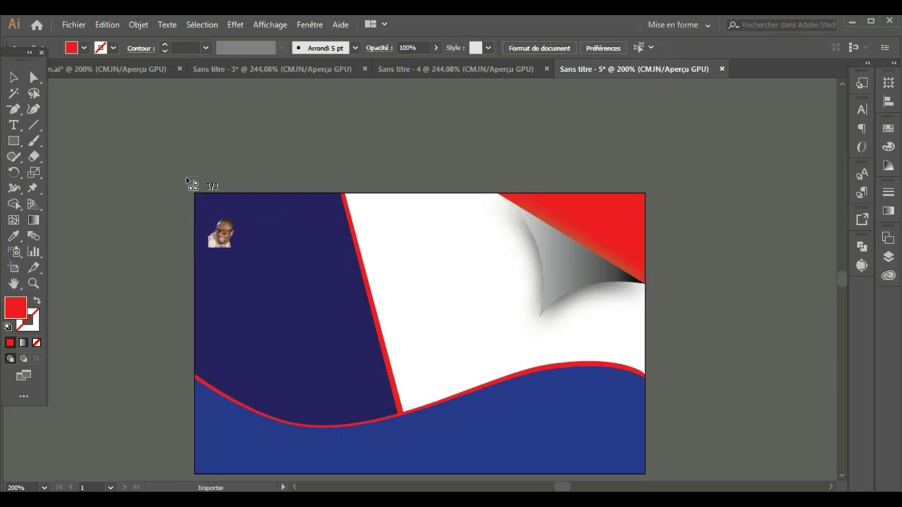
left_click(185, 167)
Step: Move and enlarge the photo to fill the red top-right corner
mouse_move(282, 341)
left_mouse_down()
mouse_move(733, 303)
mouse_move(590, 253)
mouse_move(614, 251)
mouse_move(615, 231)
left_mouse_up()
left_click_drag(641, 177, 649, 169)
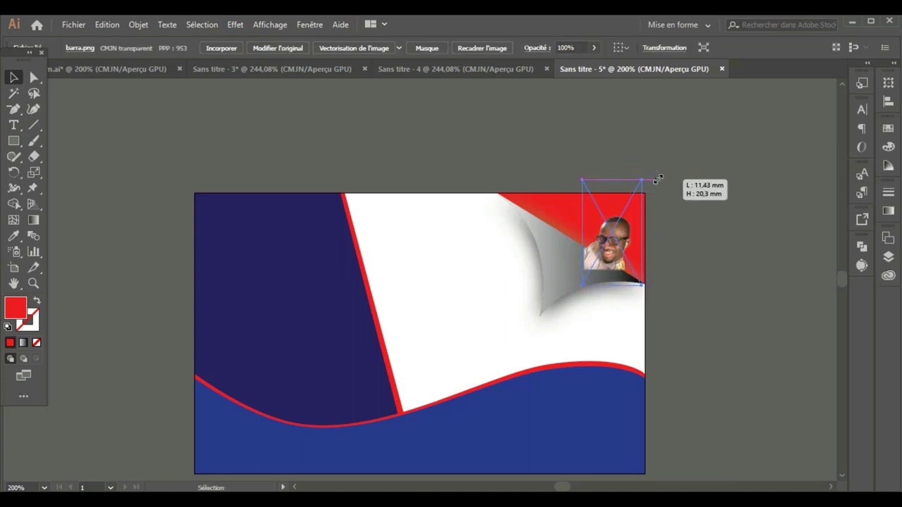
left_click(700, 178)
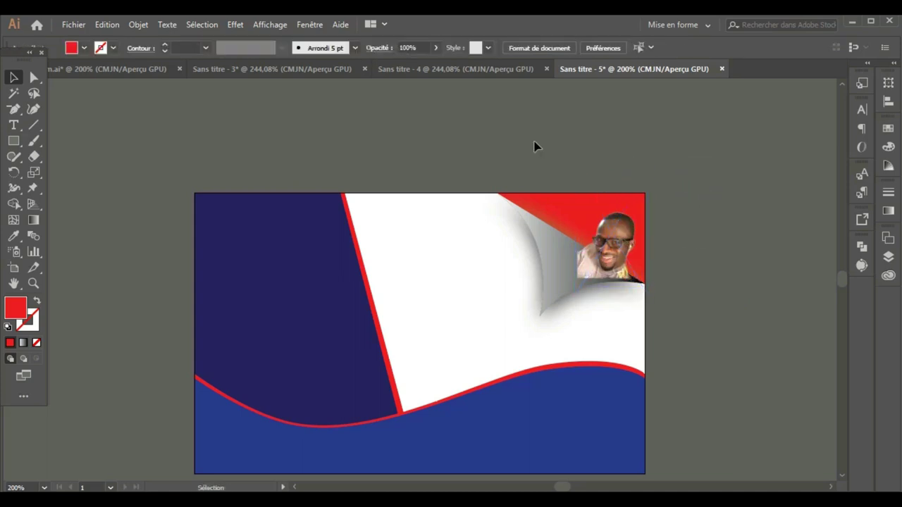
left_click_drag(617, 244, 612, 237)
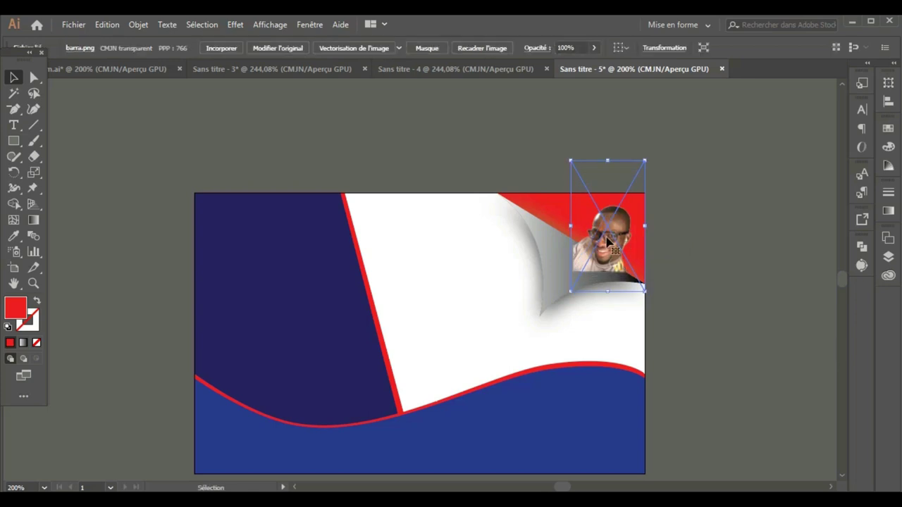
Step: Bring the grey flap to the front, over the photo
left_click(718, 231)
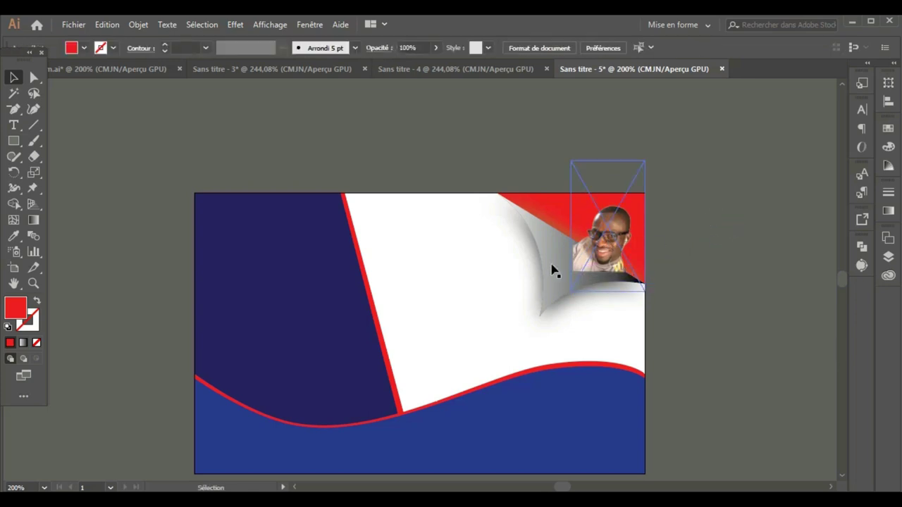
right_click(554, 273)
mouse_move(596, 427)
left_click(532, 427)
left_click(766, 260)
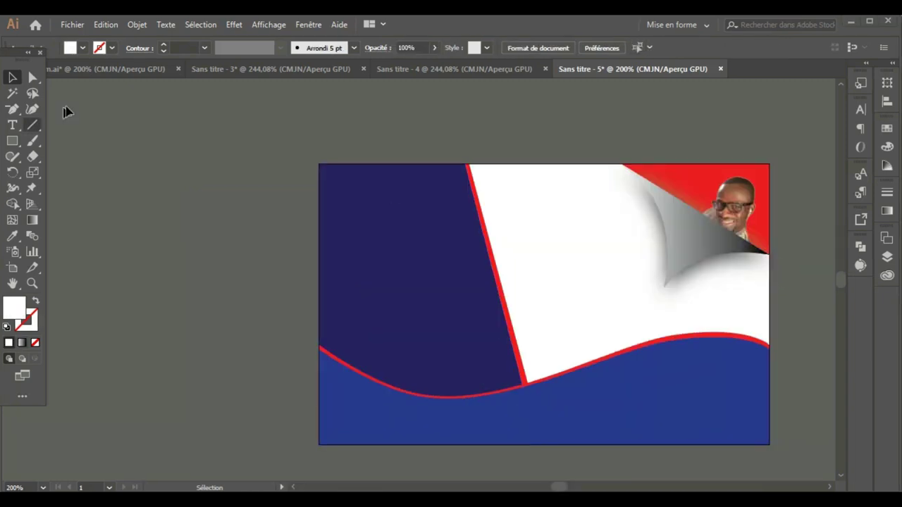
Step: Add a centred two-line white 'TOUBA KHELCOM / KHAR YALLA' block on the navy area
key("t")
left_click(134, 164)
type("TOUBA KHELCOM")
key("Return")
type("KHAR YALLA")
left_click(13, 77)
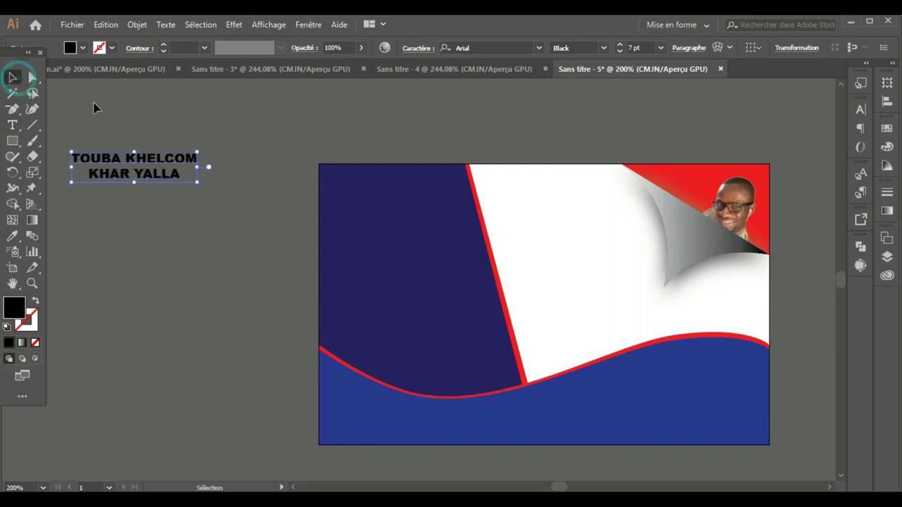
left_click(82, 48)
left_click(29, 78)
left_click_drag(134, 165, 389, 200)
Step: Type the second, three-line centred name block beside the card
key("t")
left_click(169, 161)
type("WAKEUR SERIGNE")
key("Return")
key("Return")
type("KHEWAR")
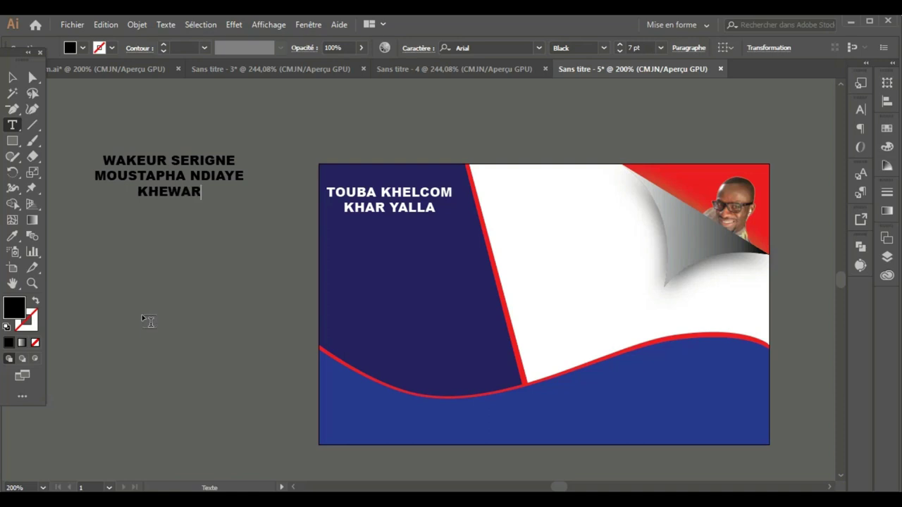
Step: Make the three-line name block white and place it below the first block
left_click(12, 77)
left_click(82, 48)
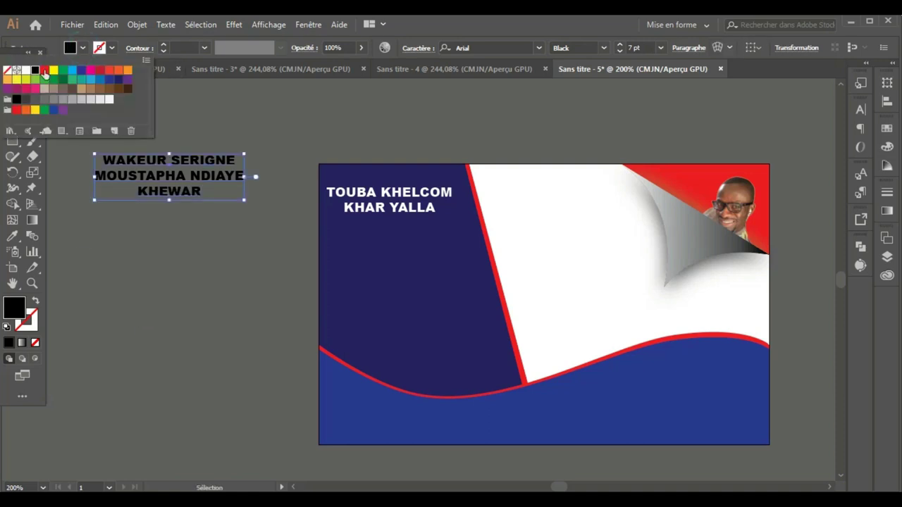
left_click(26, 70)
left_click(141, 162)
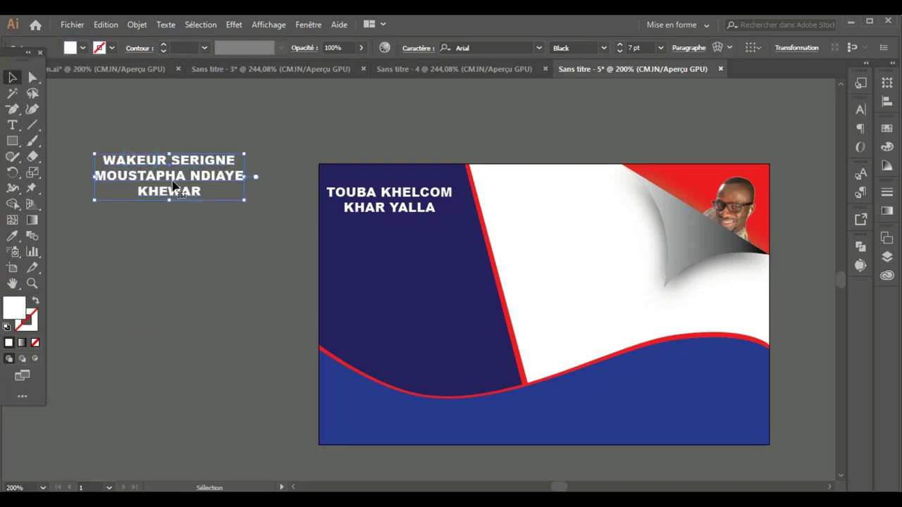
left_click_drag(172, 187, 408, 265)
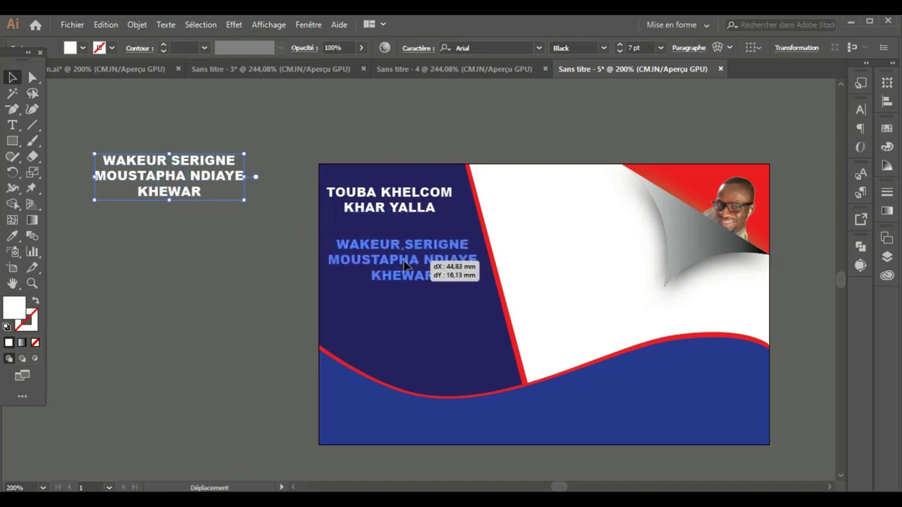
left_click(206, 275)
key("t")
left_click_drag(206, 275, 37, 222)
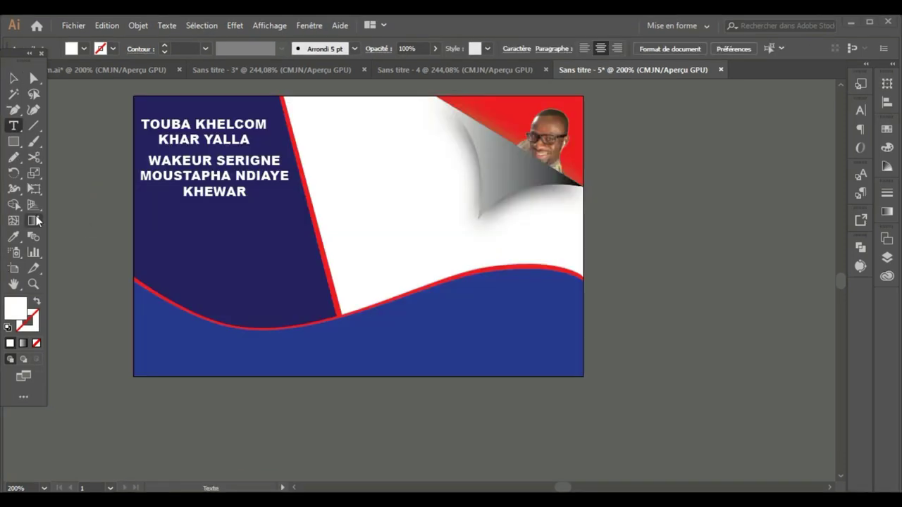
Step: Type the four-line service list, make it white and move it onto the blue panel
left_click(233, 405)
type("TRANS")
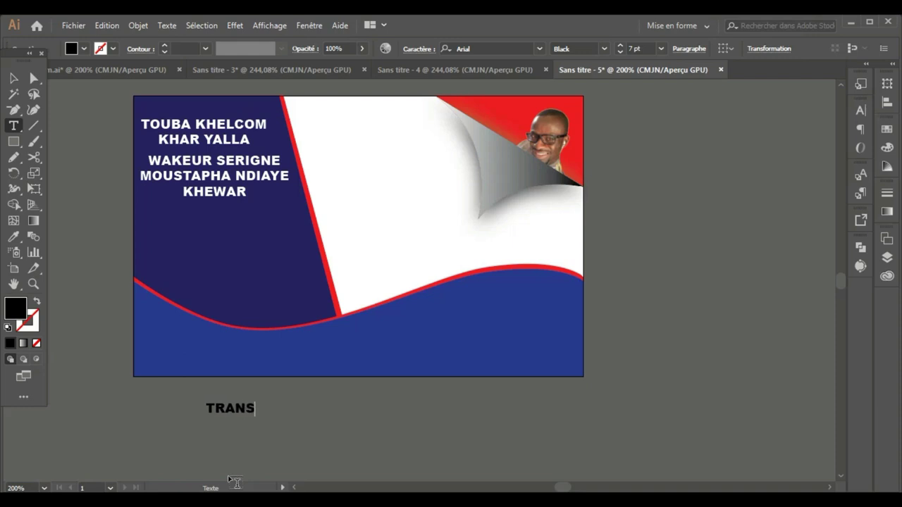
type("ARGENT")
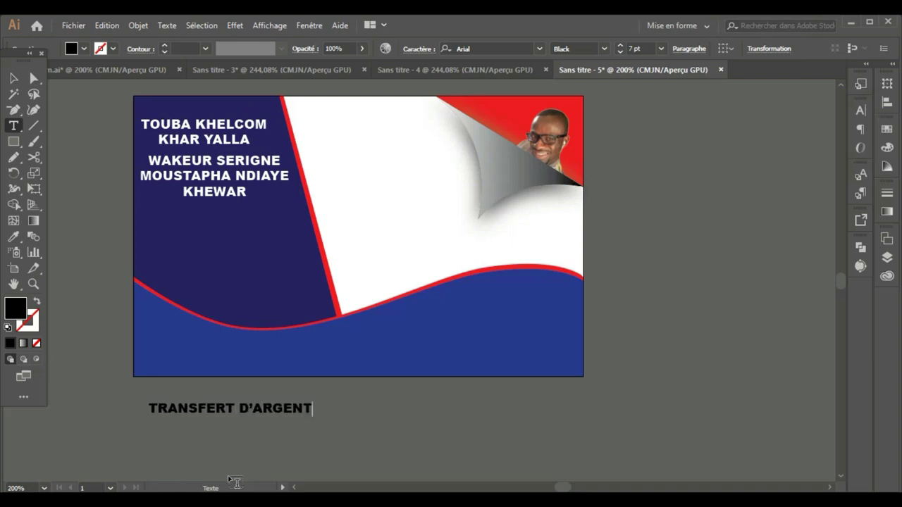
type("FACTURE")
type("LEPHONE")
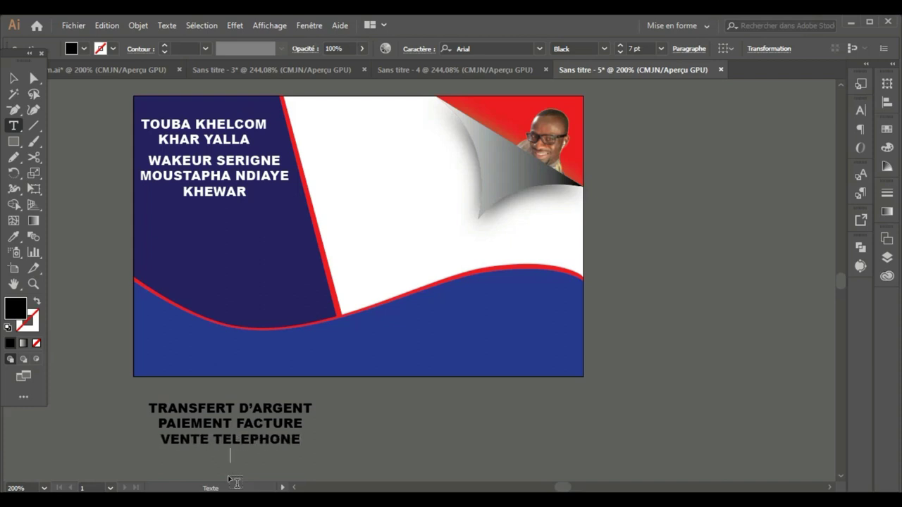
type("RES")
key("Escape")
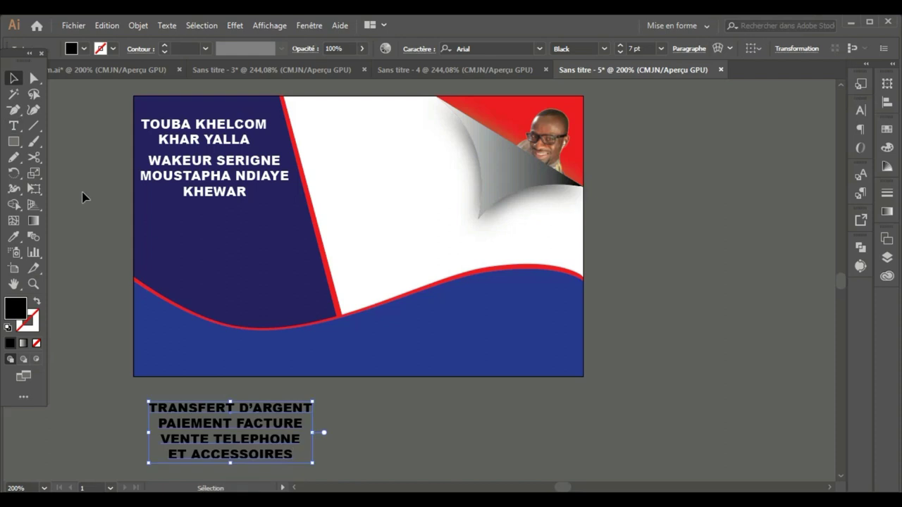
left_click(84, 49)
left_click(24, 70)
left_click(76, 307)
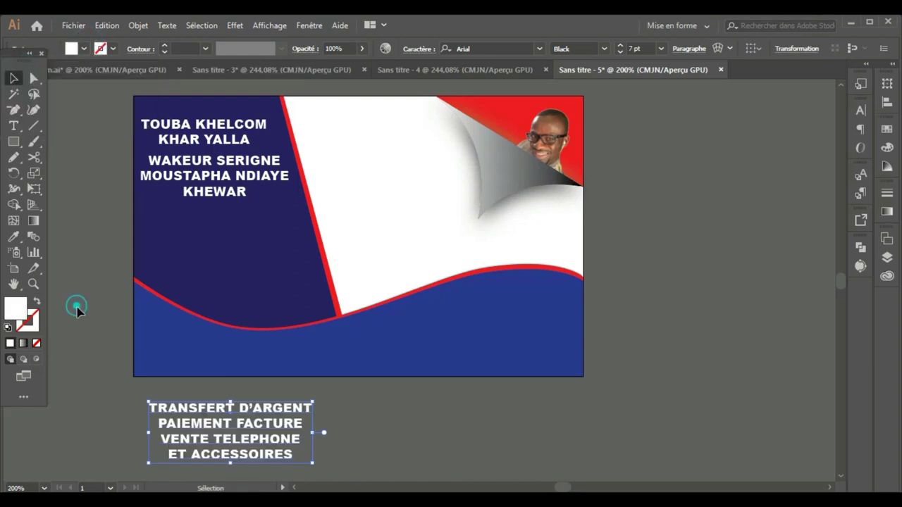
mouse_move(192, 425)
left_mouse_down()
mouse_move(185, 249)
mouse_move(224, 255)
left_mouse_up()
Step: Fine-tune the positions of the service list and the two upper text blocks
left_click(61, 262)
left_click(228, 421)
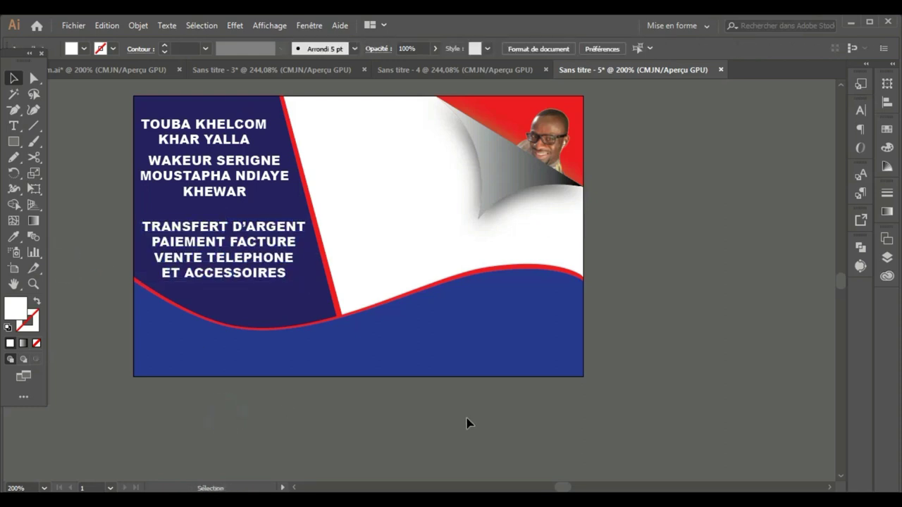
left_click_drag(216, 179, 215, 181)
left_click_drag(197, 132, 202, 132)
Step: Import the logo-tel phone image, shrink it and set it beside the card
left_click(74, 26)
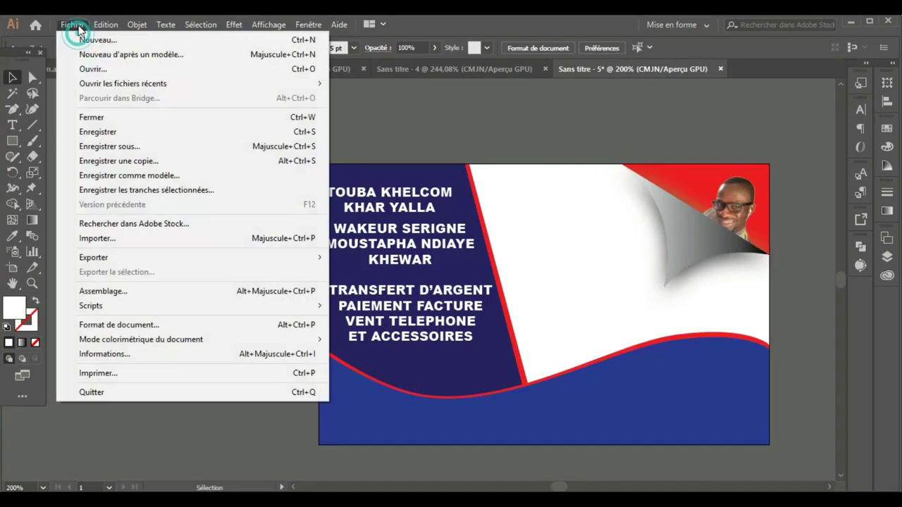
left_click(101, 240)
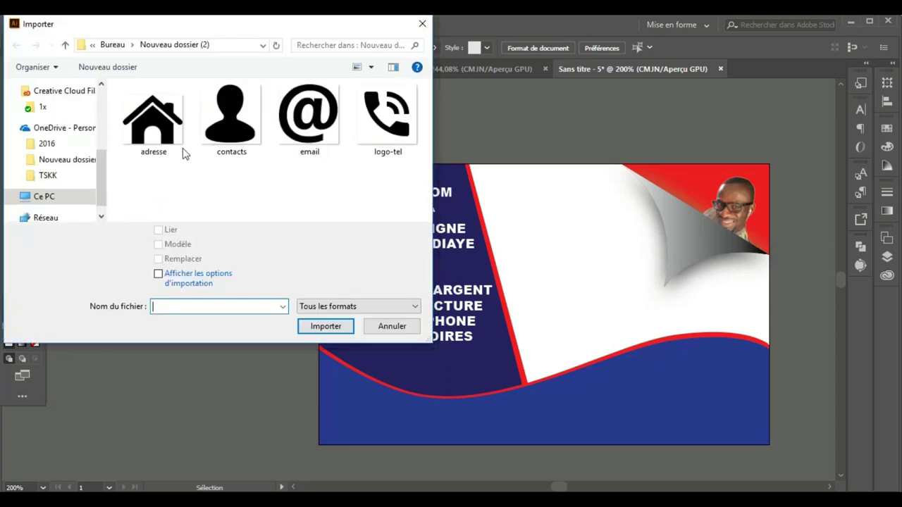
left_click(387, 120)
left_click(317, 332)
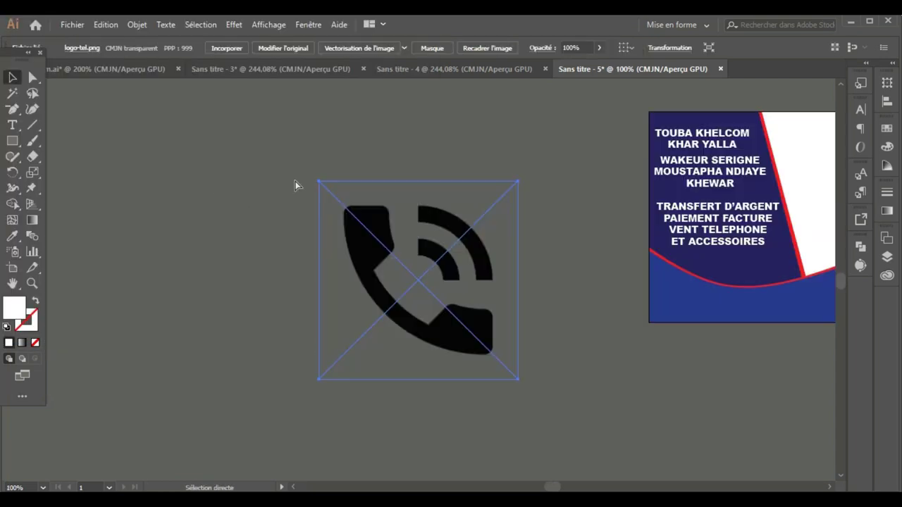
key("ctrl+plus")
left_click_drag(550, 411, 449, 309)
left_click_drag(419, 278, 587, 211)
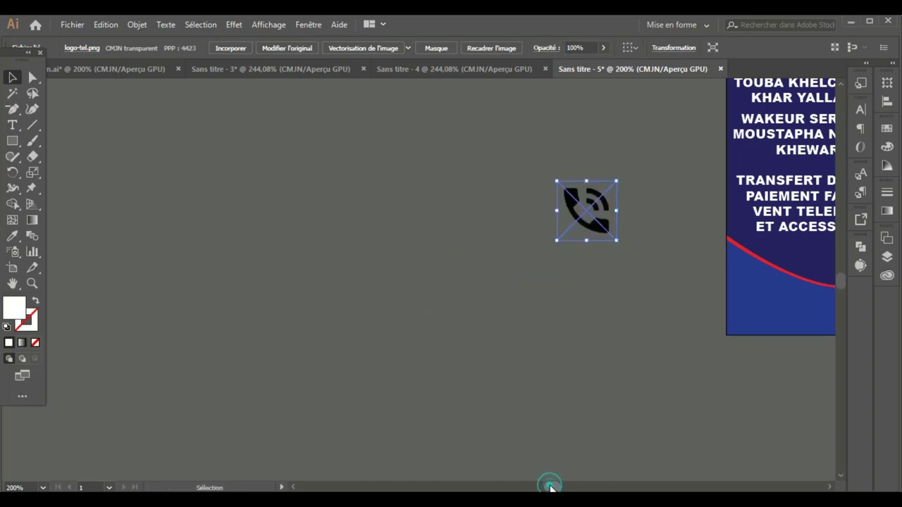
left_click_drag(551, 487, 559, 486)
left_click_drag(185, 221, 224, 245)
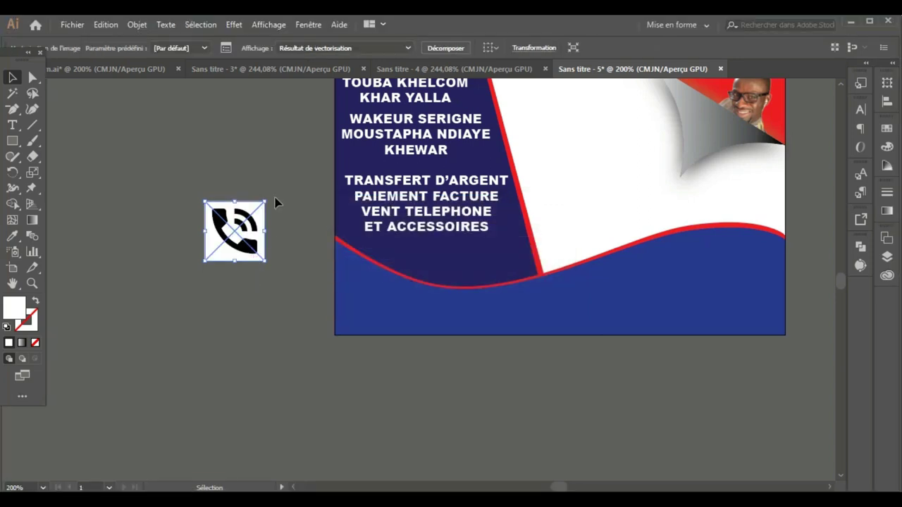
Step: Expand the traced phone logo, ungroup it, delete its white background and regroup it
left_click(445, 48)
right_click(229, 226)
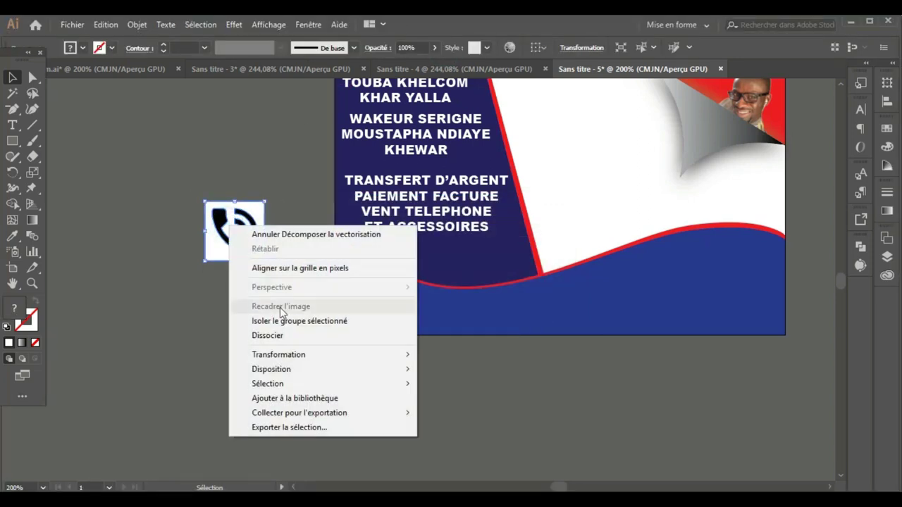
left_click(268, 335)
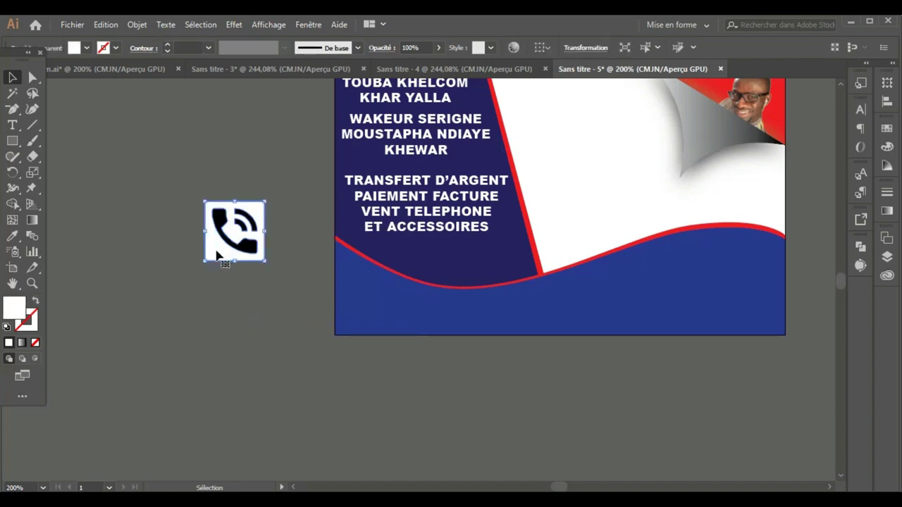
key("Delete")
left_click(236, 239)
right_click(234, 233)
left_click(268, 314)
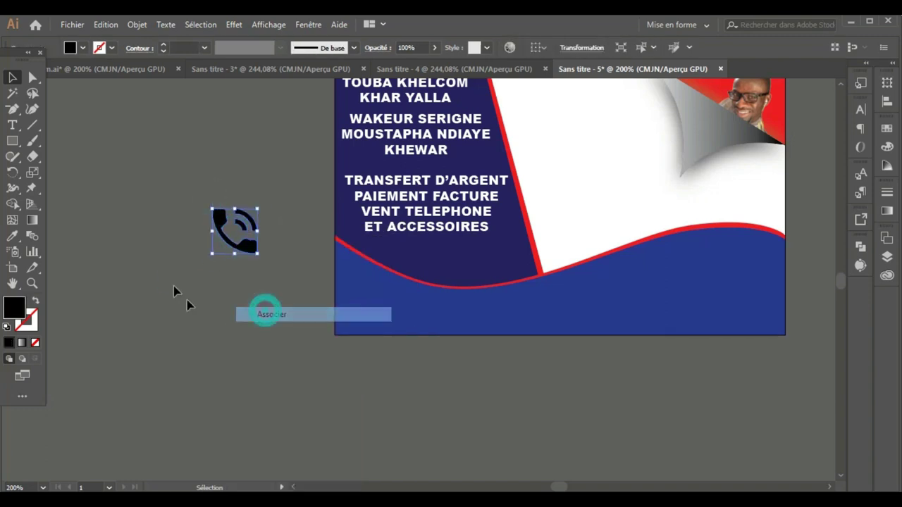
Step: Fill the phone icon white, scale it down and place it on the blue wave
left_click(215, 208)
left_click(82, 48)
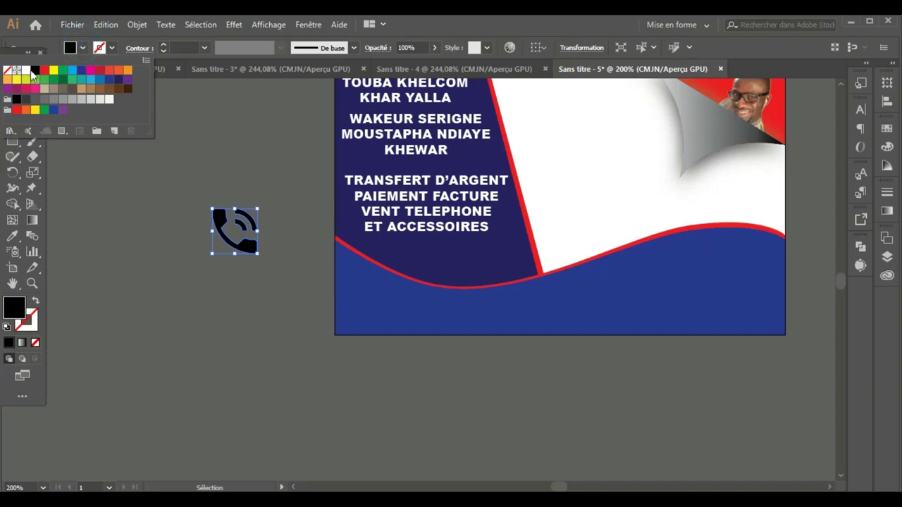
left_click(27, 70)
mouse_move(259, 255)
left_mouse_down()
mouse_move(248, 244)
mouse_move(666, 286)
mouse_move(634, 283)
left_mouse_up()
left_click(254, 282)
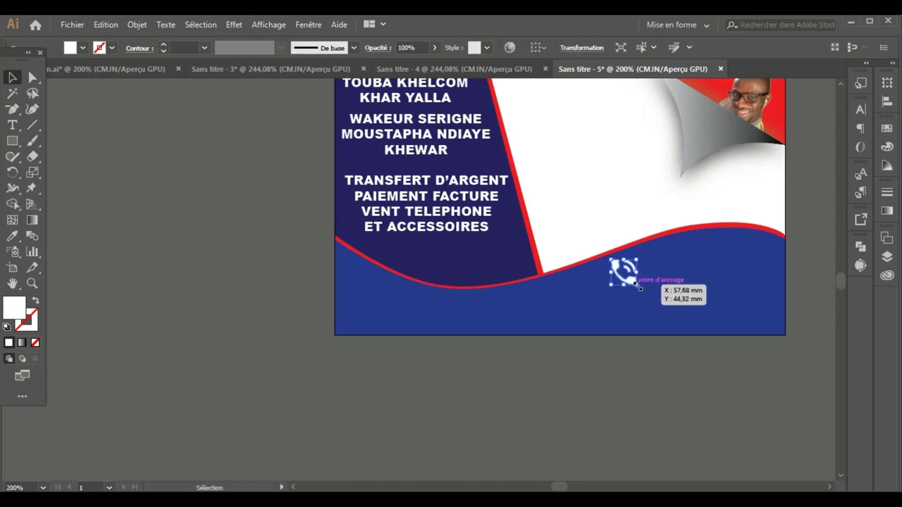
key("ctrl+plus")
left_click(72, 24)
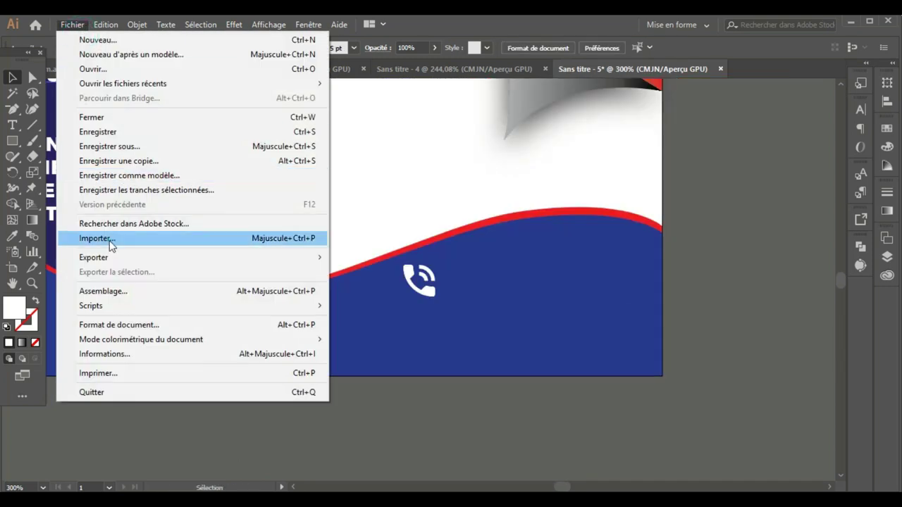
Step: Import the email @ image and place it right of the card
left_click(111, 243)
left_click(299, 132)
left_click(304, 328)
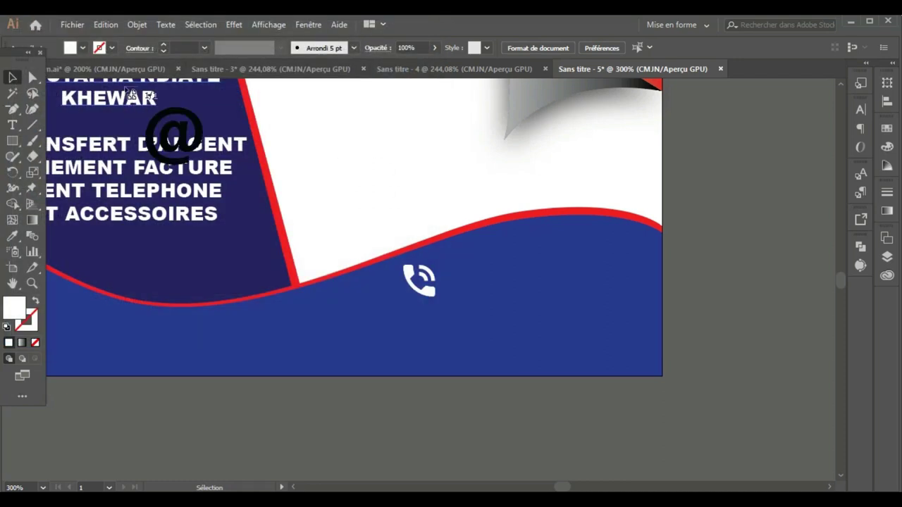
mouse_move(125, 89)
left_mouse_down()
mouse_move(170, 132)
mouse_move(775, 271)
mouse_move(745, 280)
left_mouse_up()
left_click(268, 431)
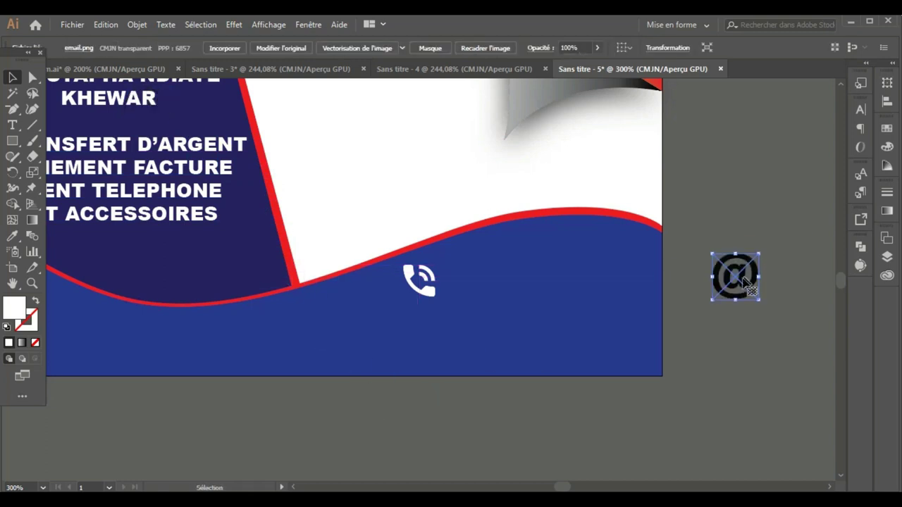
Step: Trace and expand the @ image, ungroup it, and delete its white square and inner piece
left_click(357, 48)
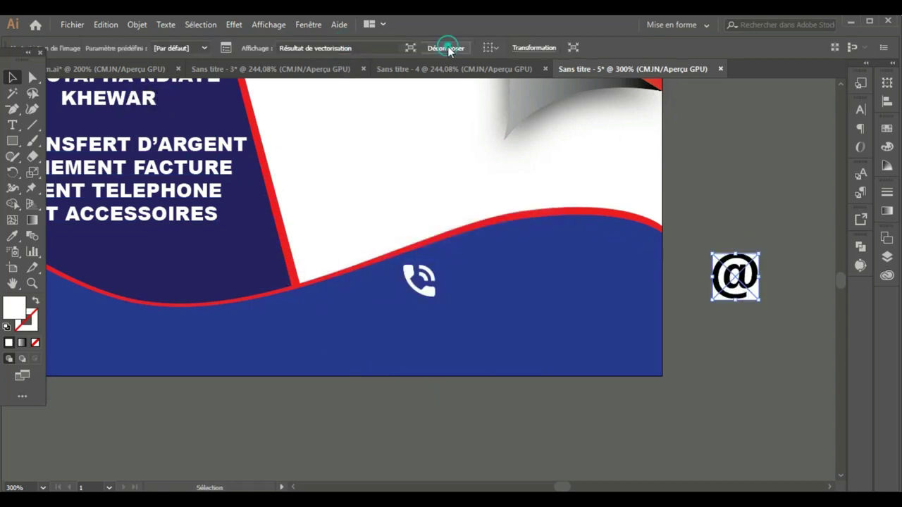
left_click(449, 50)
right_click(714, 257)
left_click(740, 380)
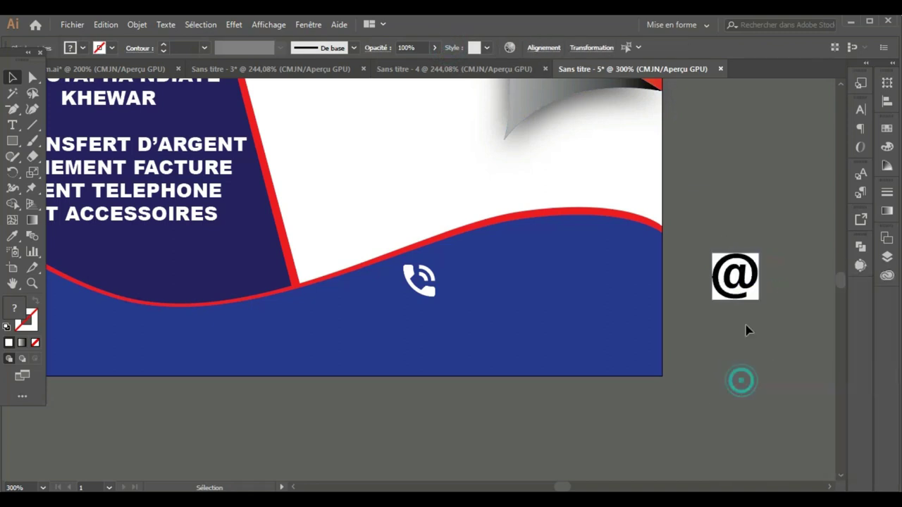
left_click(749, 293)
key("Delete")
left_click(735, 278)
key("Delete")
Step: Fill the @ white, scale it down and place it below the phone icon
left_click(752, 282)
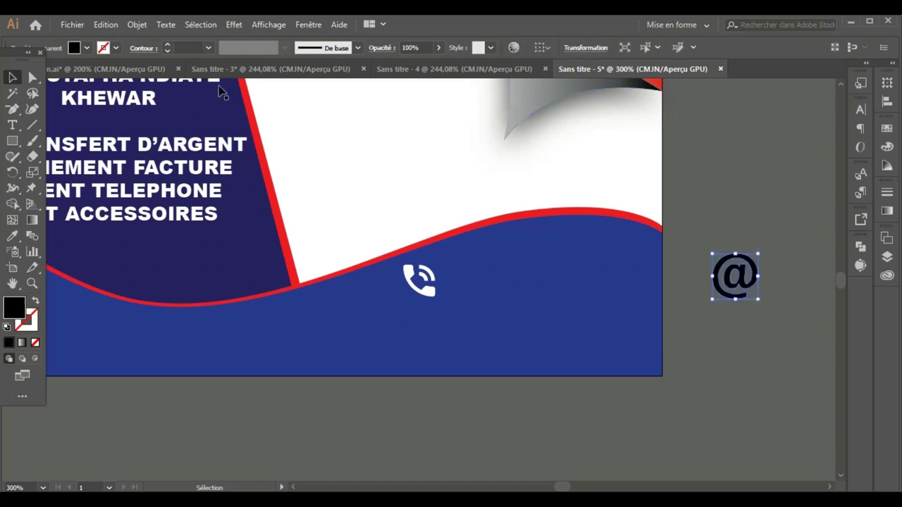
left_click(86, 47)
left_click(26, 70)
key("Escape")
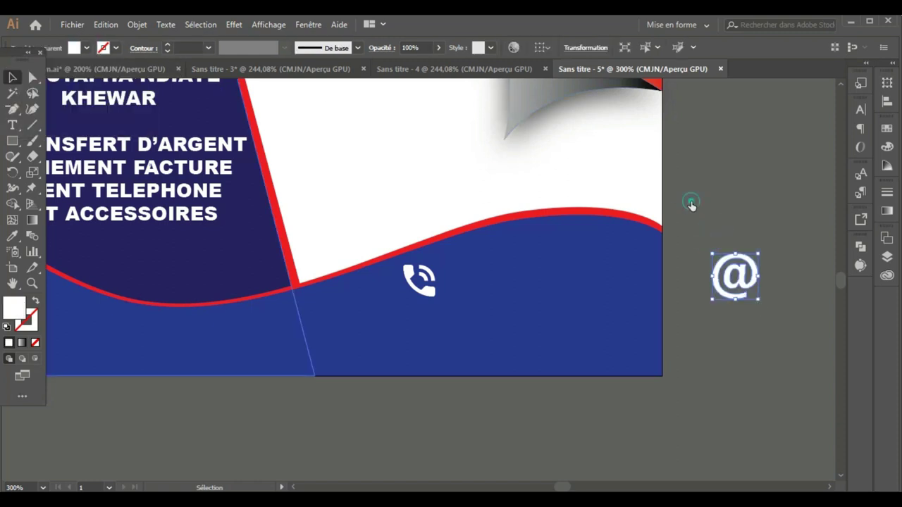
left_click_drag(757, 301, 419, 318)
left_click(751, 361)
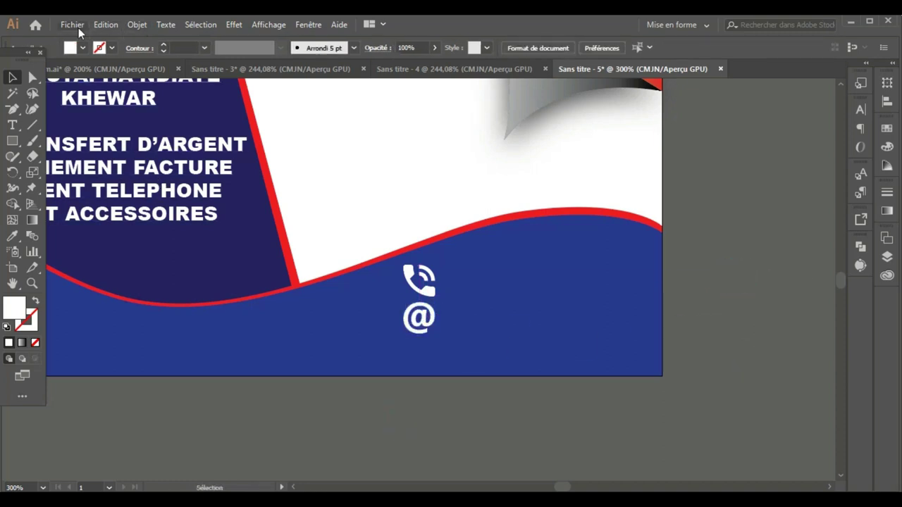
left_click(79, 28)
left_click(119, 237)
Step: Import the adresse house image and expand its trace into paths
left_click(153, 116)
left_click(328, 327)
key("ctrl+1")
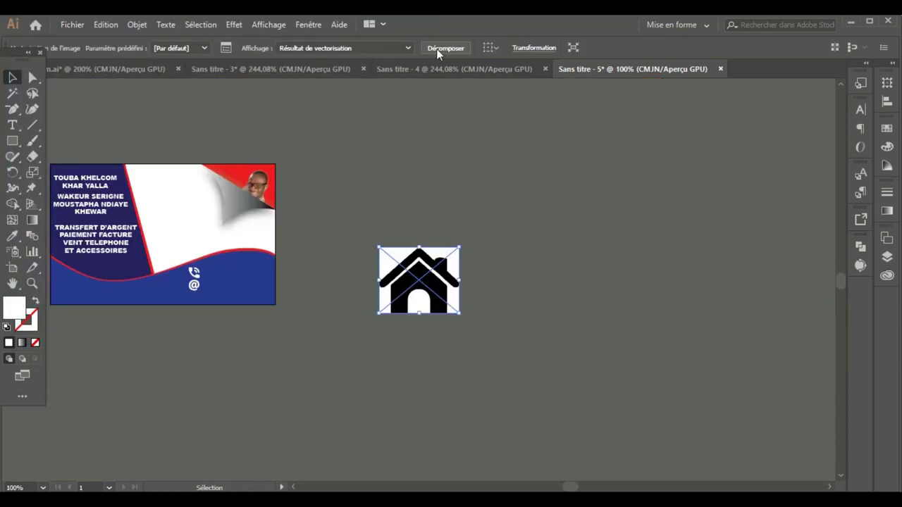
left_click(438, 48)
left_click(274, 256)
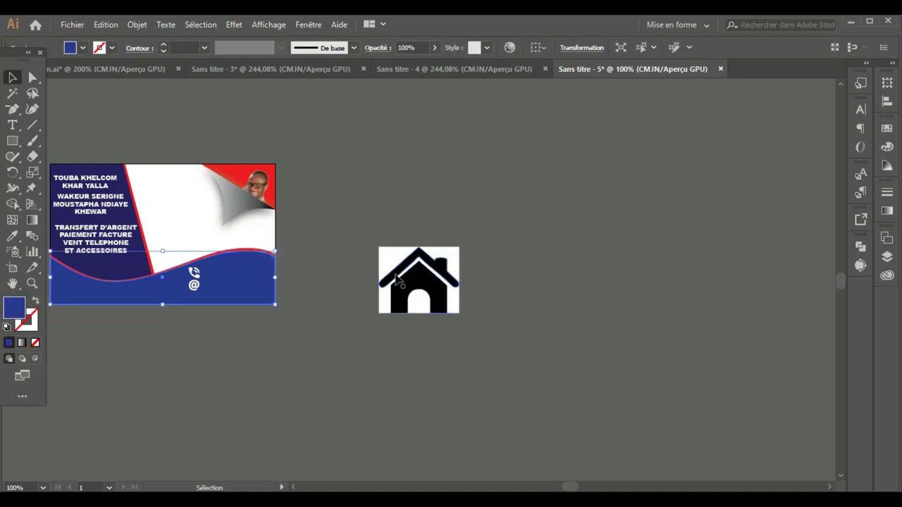
right_click(396, 222)
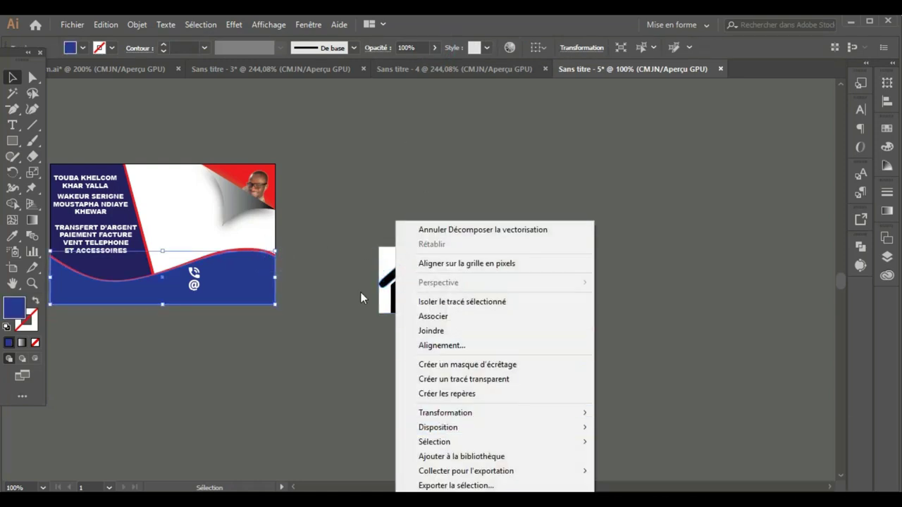
left_click(364, 299)
Step: Ungroup the house and delete the white background behind it
left_click(414, 303)
right_click(414, 303)
left_click(426, 195)
left_click(423, 332)
left_click(419, 307)
key("Delete")
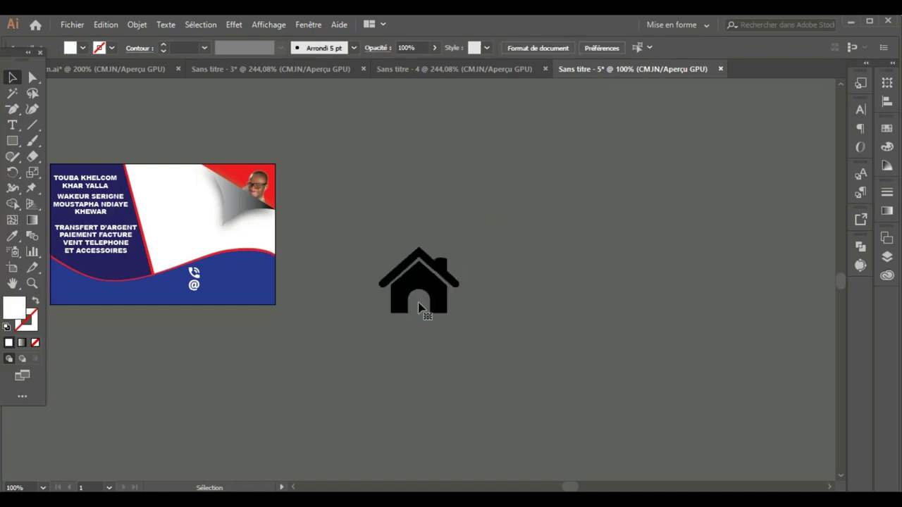
Step: Group the remaining house shape and fill it white
right_click(412, 296)
left_click(450, 117)
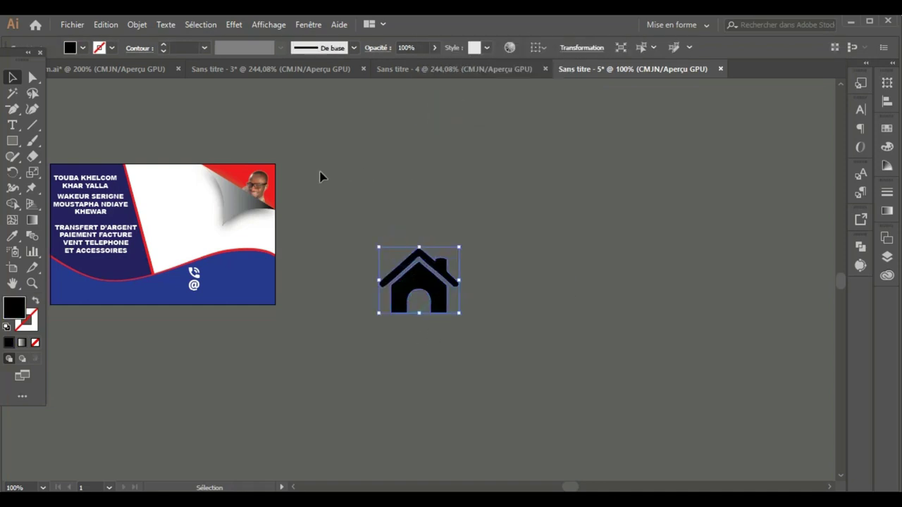
left_click(82, 47)
left_click(24, 71)
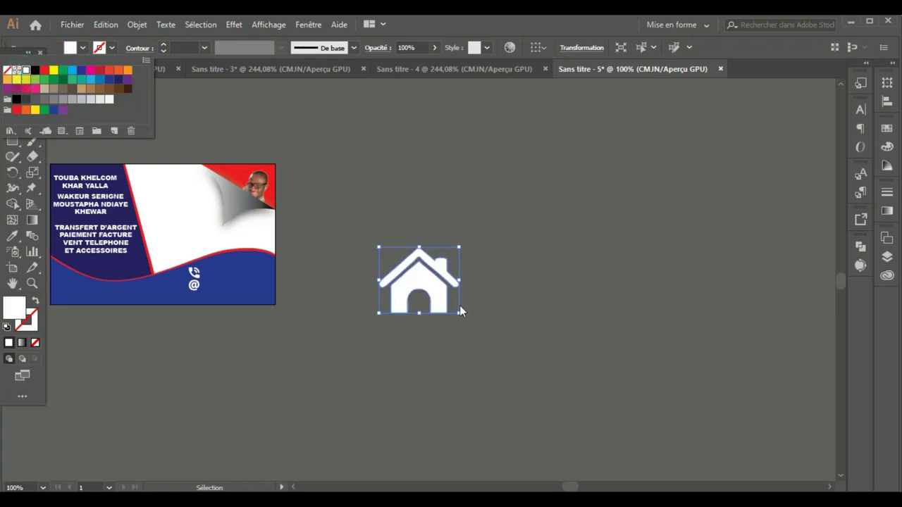
left_click(497, 327)
Step: Shrink the house icon and place it below the @ icon
mouse_move(460, 312)
left_mouse_down()
mouse_move(428, 290)
mouse_move(169, 315)
mouse_move(195, 299)
left_mouse_up()
key("ctrl+plus")
key("ctrl+plus")
key("ctrl+plus")
key("t")
left_click(379, 397)
Step: Type the phone number, make it white and align it beside the phone icon
type("2215")
key("BackSpace")
key("BackSpace")
key("BackSpace")
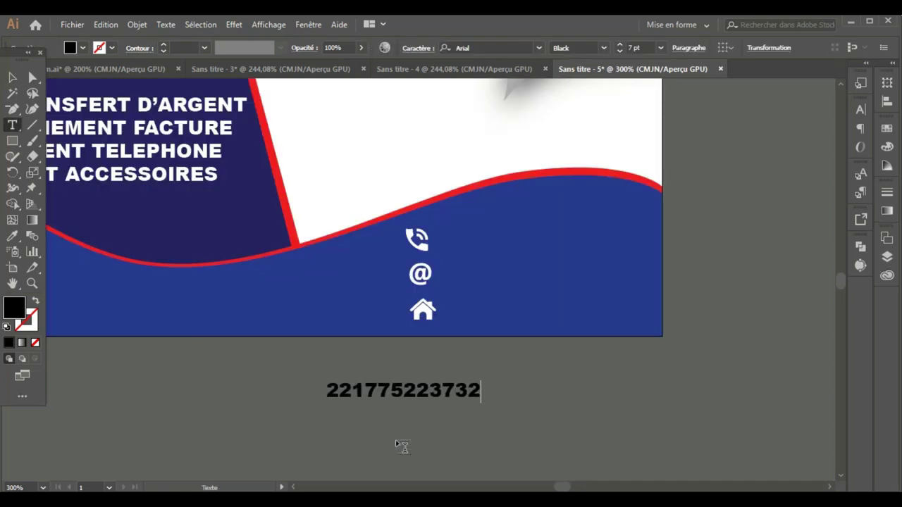
left_click(12, 76)
left_click(83, 48)
left_click(20, 70)
left_click_drag(403, 399, 552, 241)
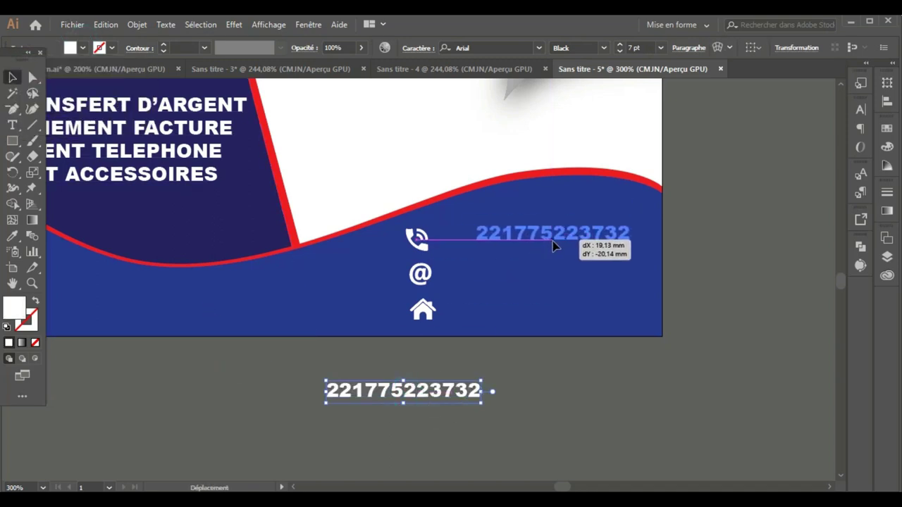
left_click(531, 388)
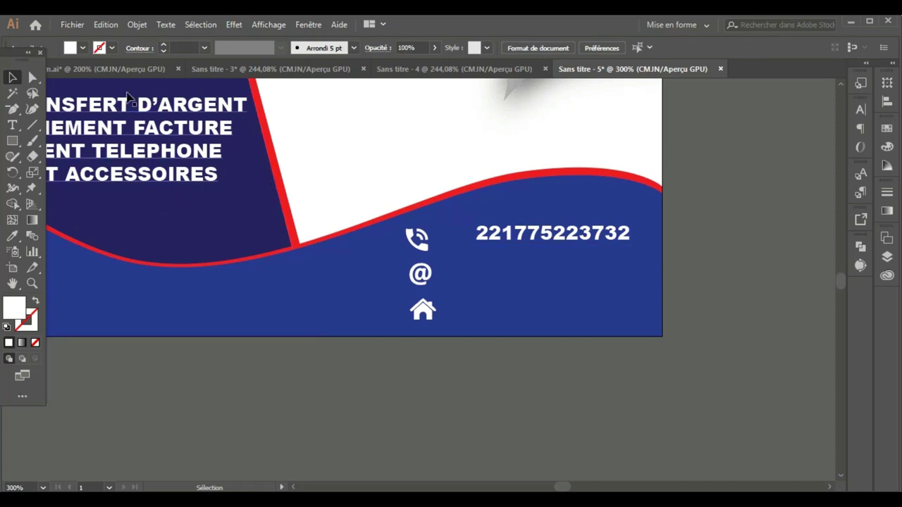
left_click_drag(529, 240, 532, 252)
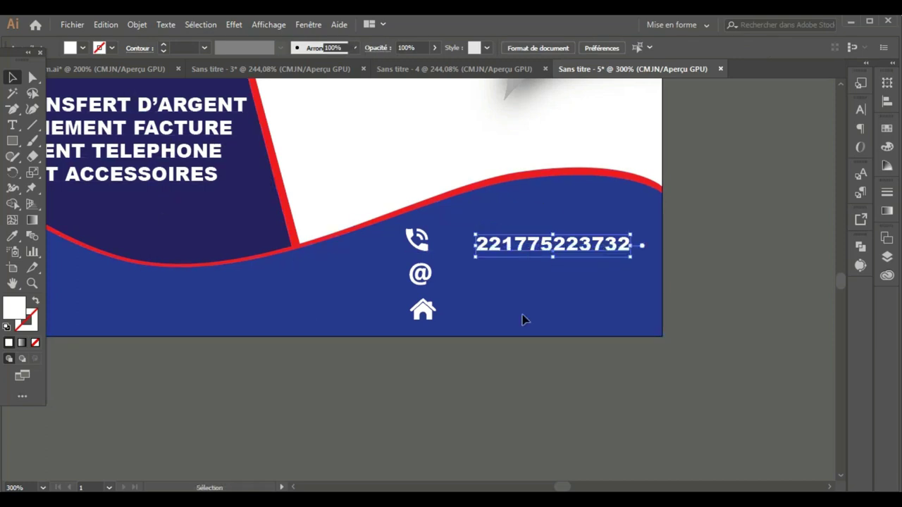
key("t")
left_click(322, 384)
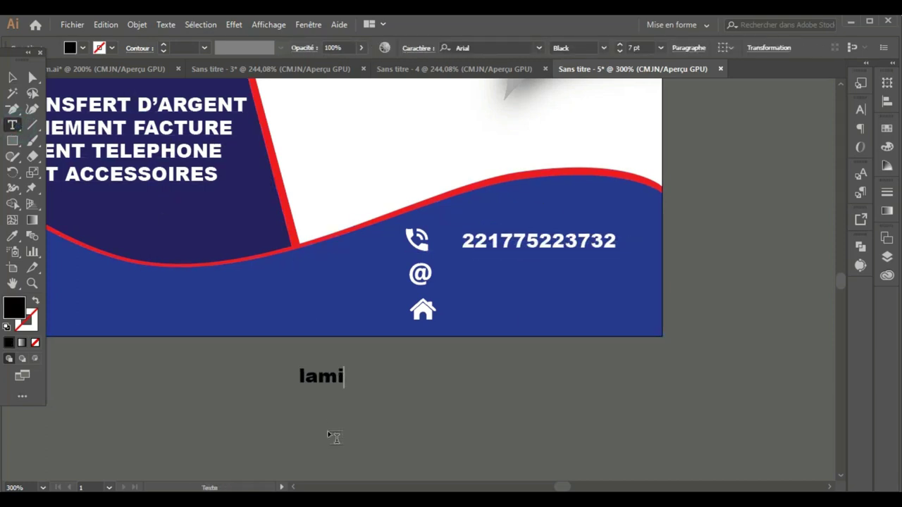
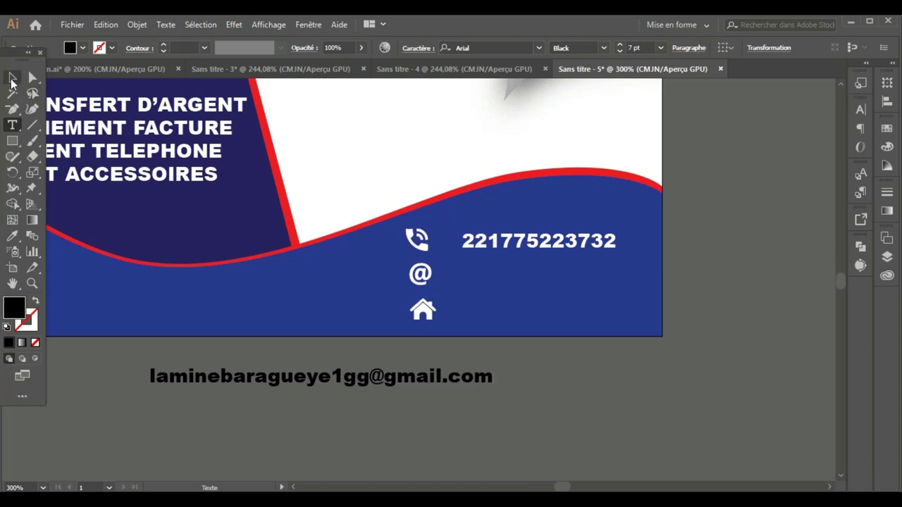
Step: Type the email address in smaller white text and place it beside the @ icon
left_click(11, 77)
left_click(83, 48)
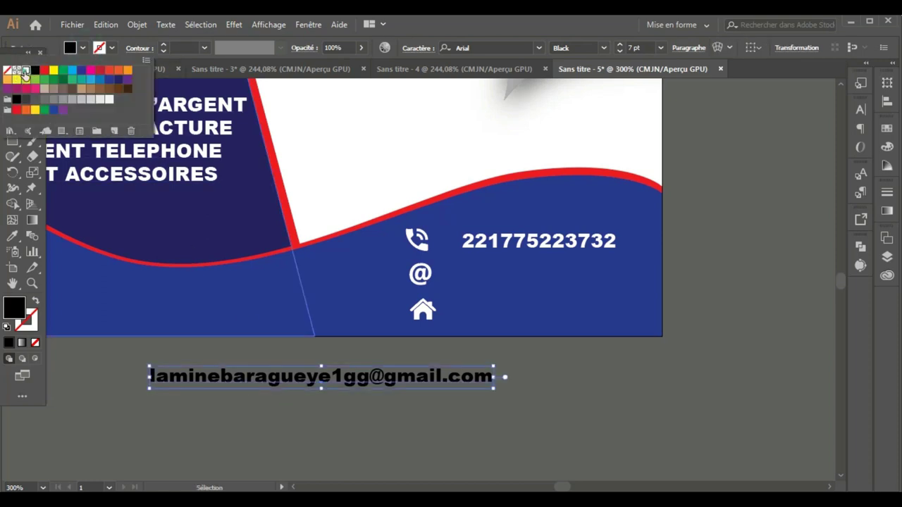
left_click(25, 71)
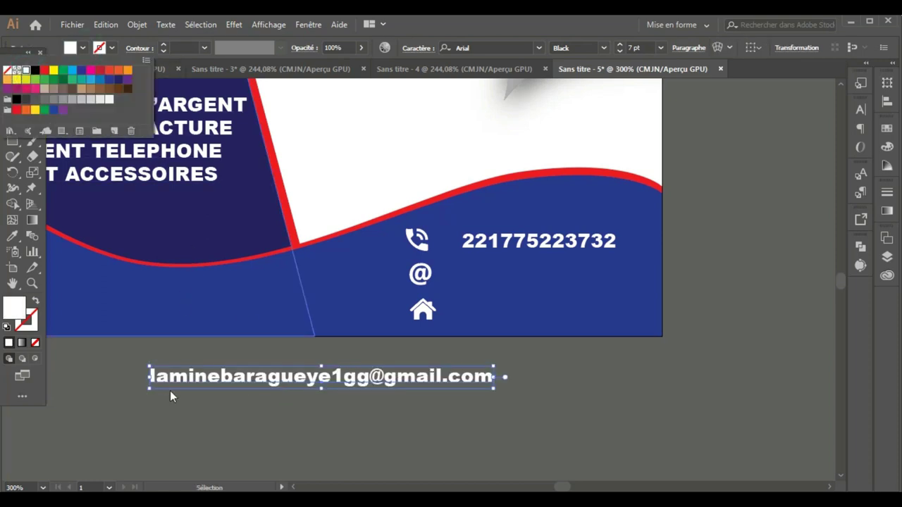
left_click(619, 52)
left_click(620, 52)
left_click(526, 410)
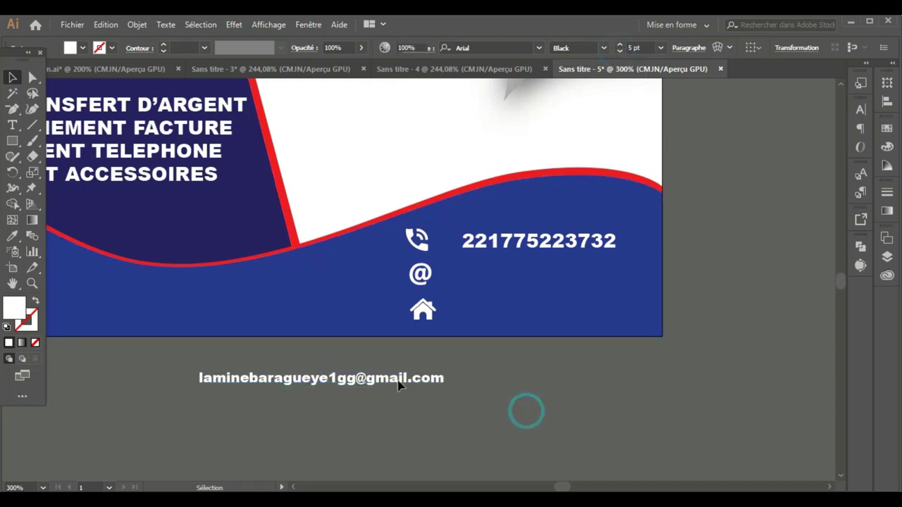
left_click_drag(339, 380, 554, 279)
left_click(536, 383)
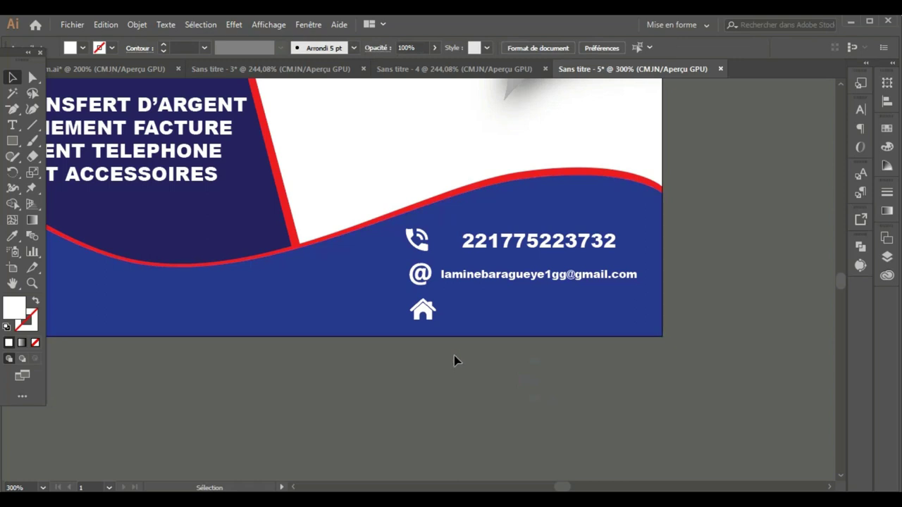
Step: Shift the phone number left, closer to the phone icon
left_click_drag(510, 243, 494, 243)
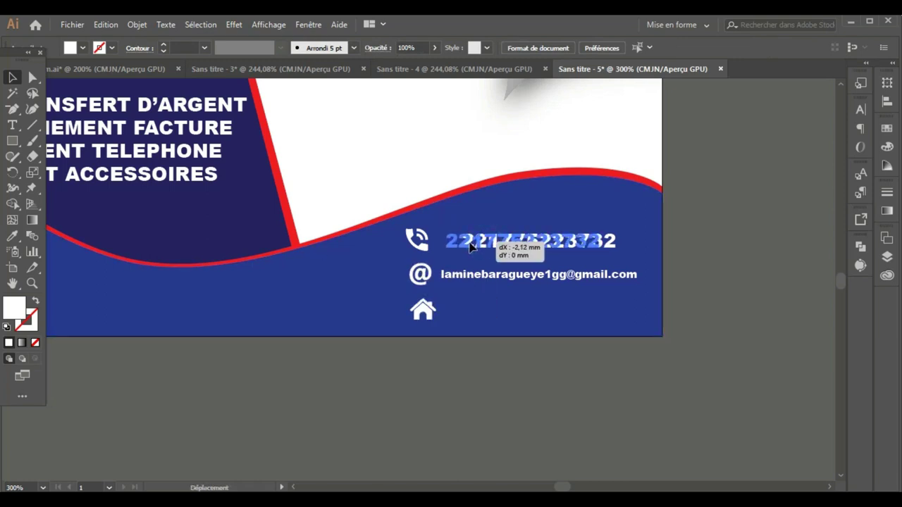
left_click(466, 377)
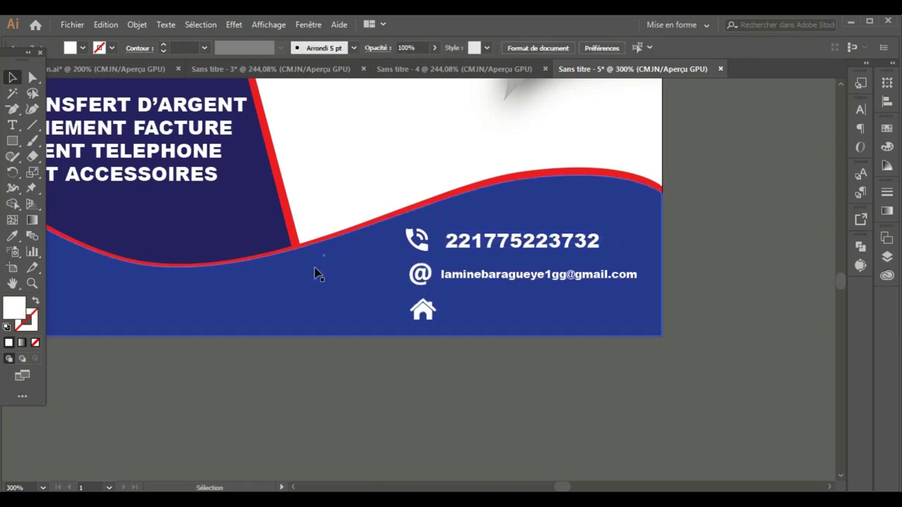
left_click(13, 237)
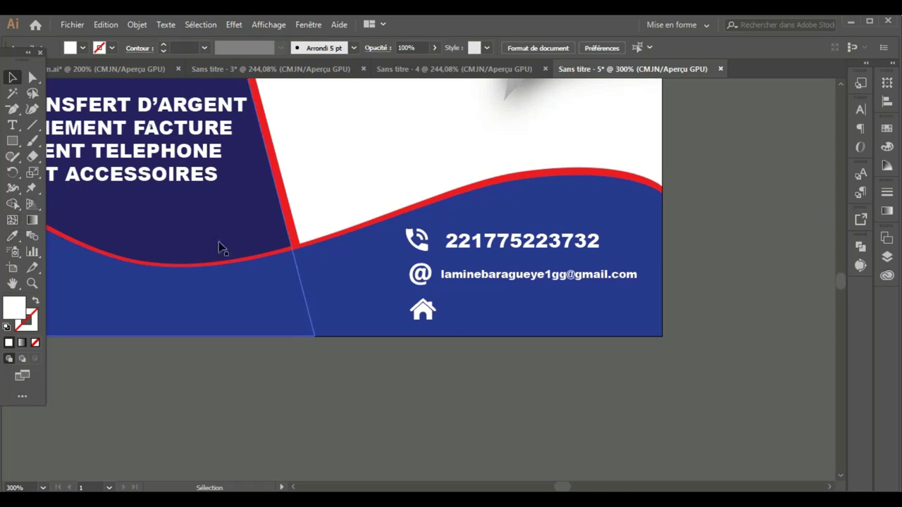
left_click(458, 240, "ctrl")
Step: Copy the email's text style onto the phone number and move it next to its icon
left_click(469, 274)
key("v")
left_click_drag(523, 257, 484, 258)
left_click(533, 236)
left_click(543, 239)
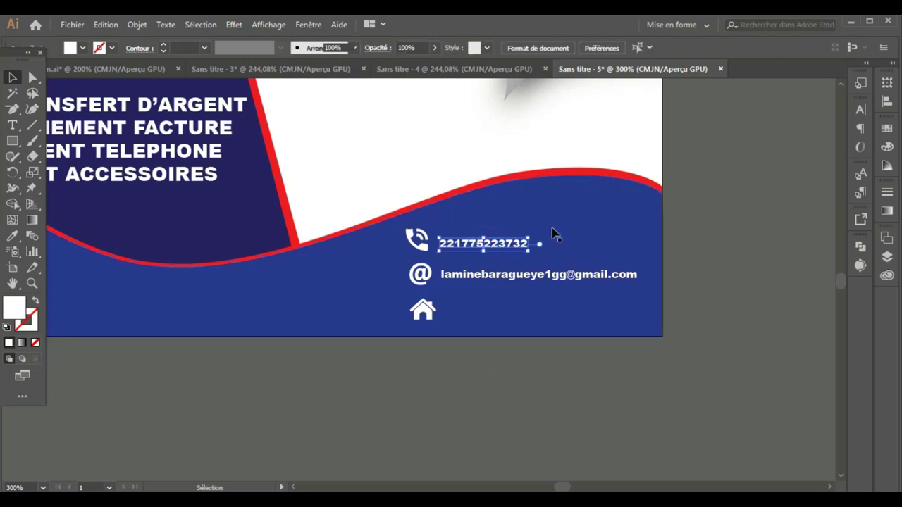
Step: Append a second phone number after a slash and nudge the line right
double_click(523, 243)
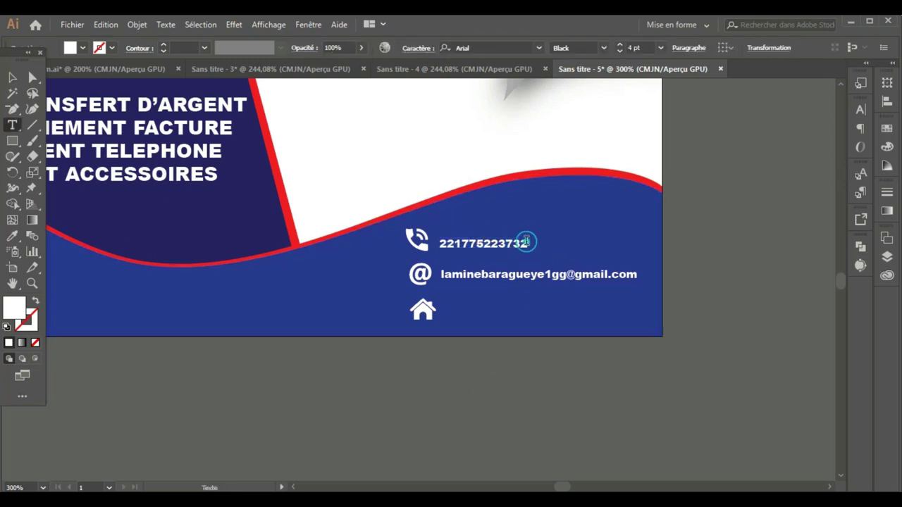
type("5223732")
left_click(12, 76)
left_click(428, 388)
left_click_drag(464, 245, 503, 247)
left_click(12, 125)
left_click(222, 377)
type("cial Daou")
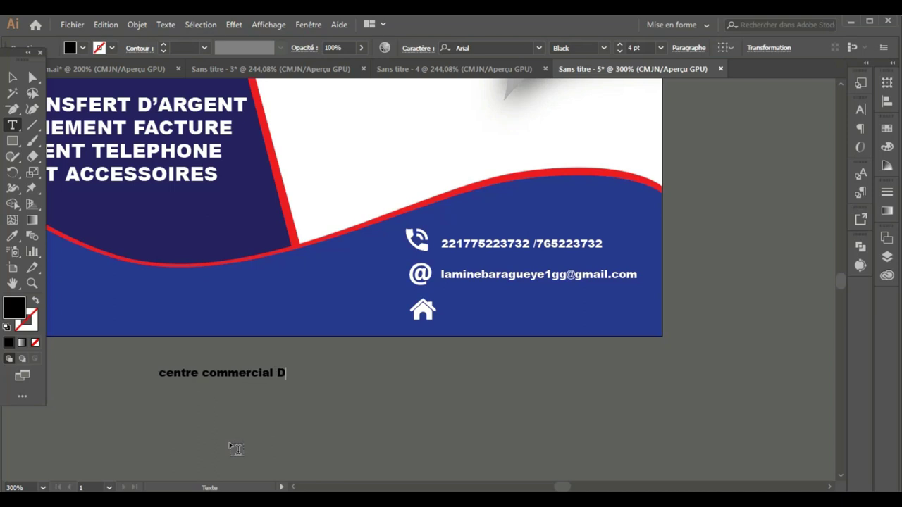
type("da dia ")
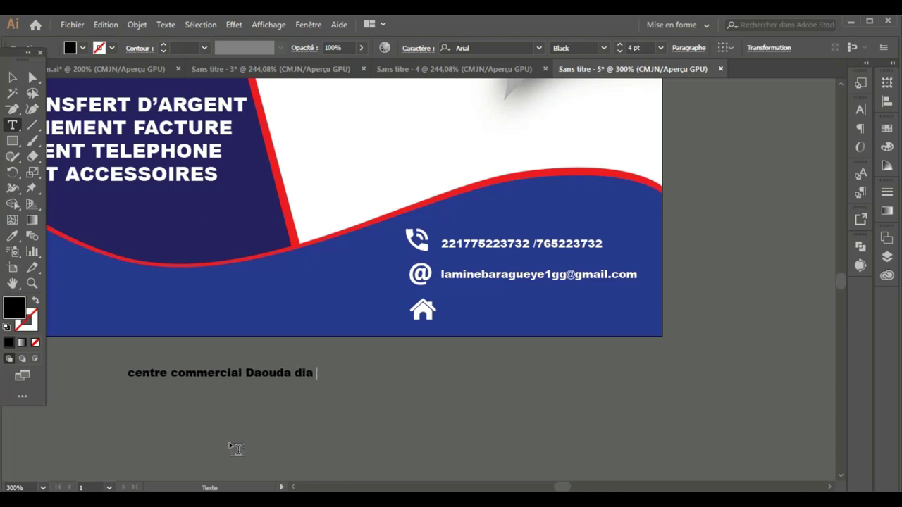
type("HLM da")
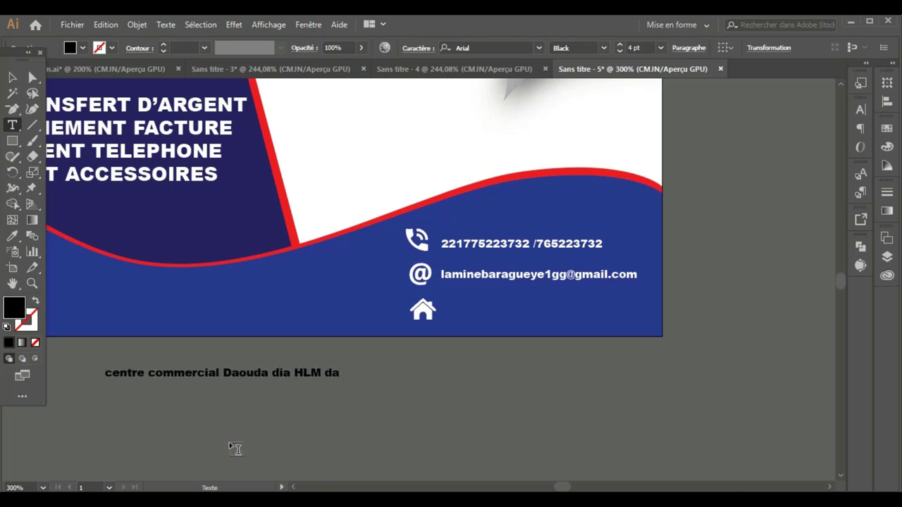
key("BackSpace")
key("BackSpace")
type("Dakar")
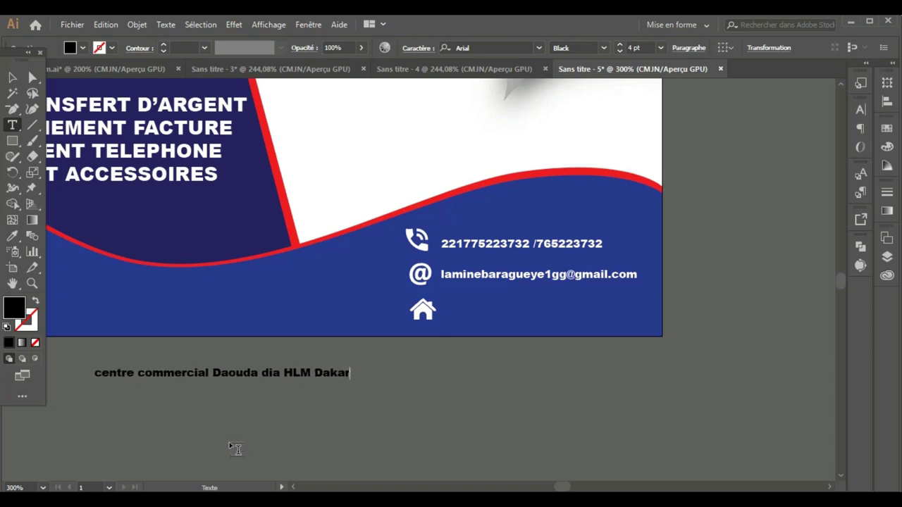
left_click(12, 77)
left_click_drag(179, 377, 522, 315)
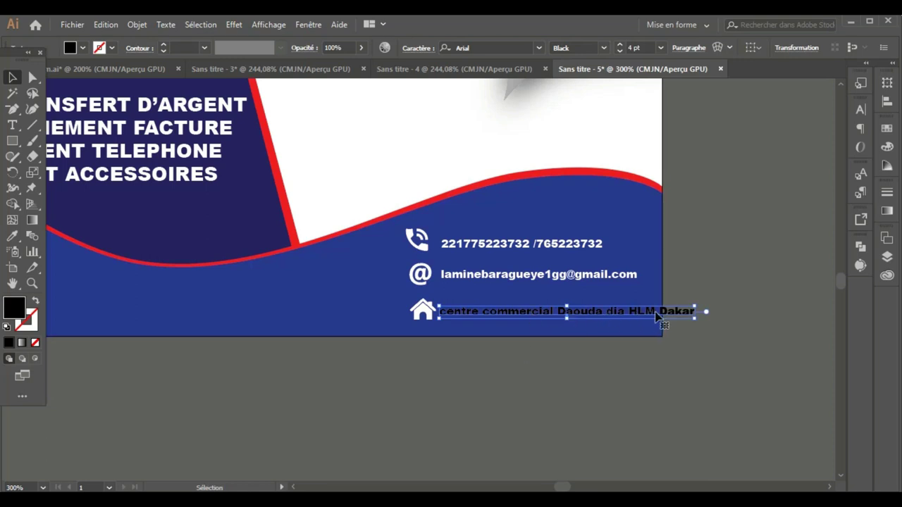
mouse_move(609, 312)
left_mouse_down()
mouse_move(463, 393)
mouse_move(406, 399)
left_mouse_up()
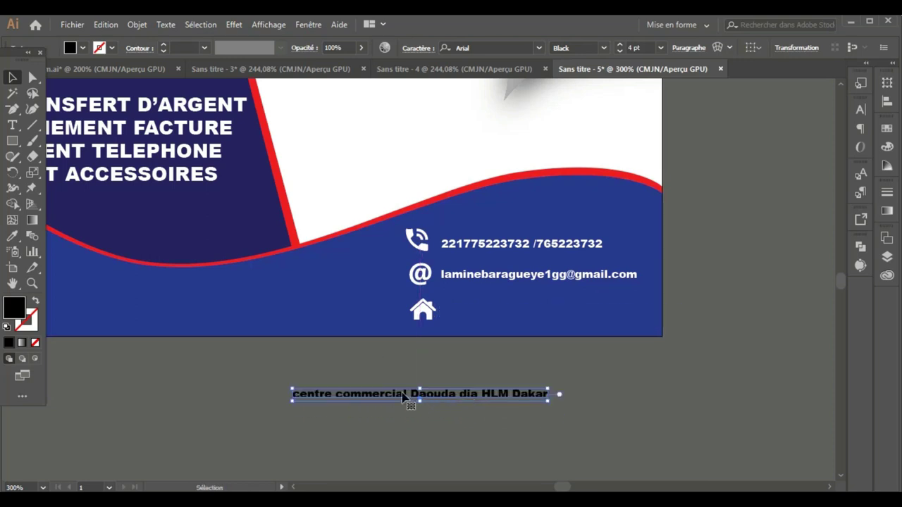
key("Delete")
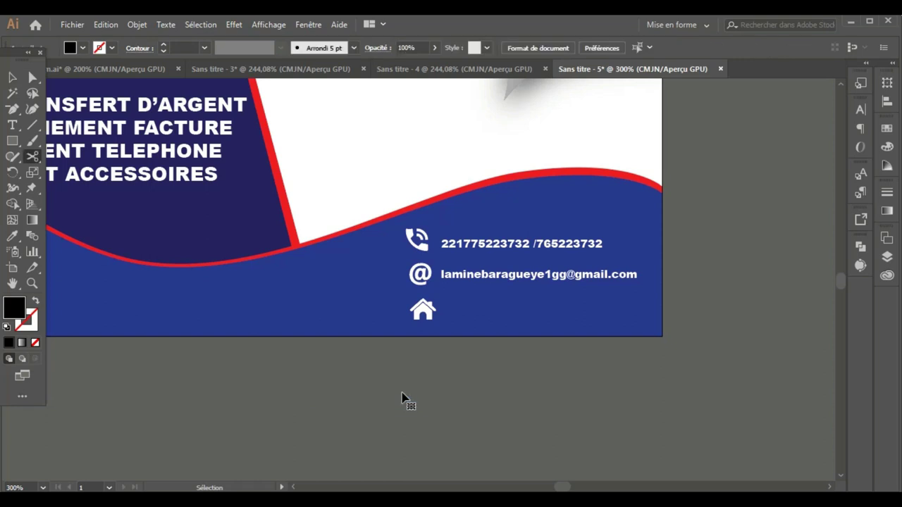
key("t")
Step: Create a placeholder text line below the card and move it slightly higher
left_click(251, 393)
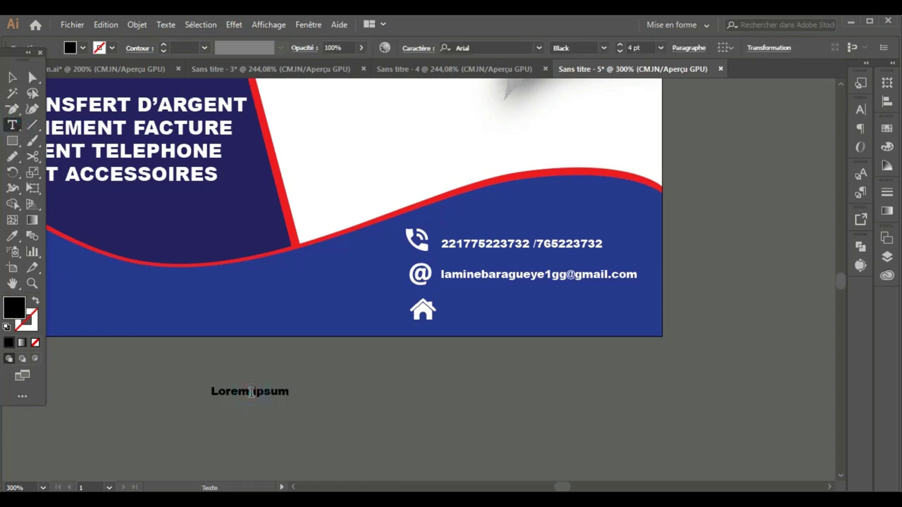
left_click(256, 392)
key("Escape")
left_click(250, 401)
left_click_drag(250, 401, 252, 374)
Step: Replace the placeholder with two lines: 'centre commercial Daouda DIA' and 'Marché HLM Dakar'
left_click(12, 125)
type("centre commercial ")
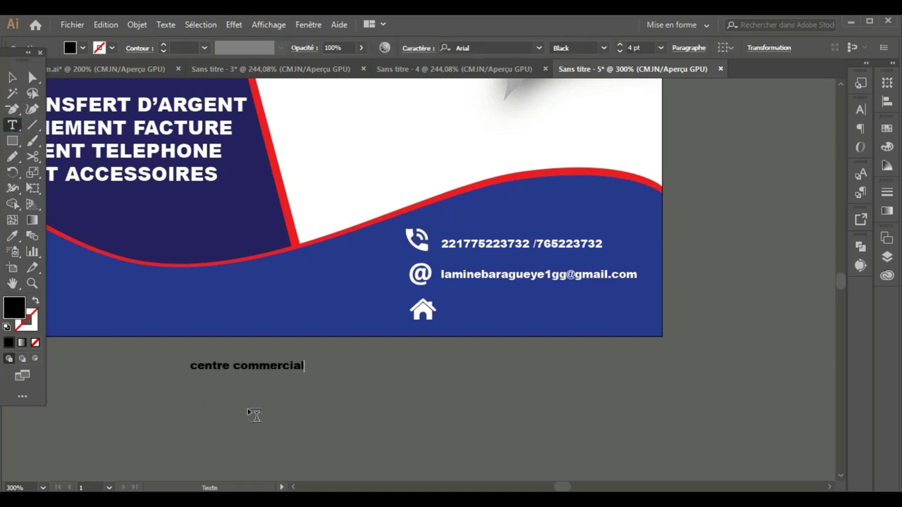
type("Daouda dia")
key("BackSpace")
key("BackSpace")
key("BackSpace")
type("Dai")
key("BackSpace")
key("BackSpace")
type("IA")
key("Return")
type("Marché HLM Dakar")
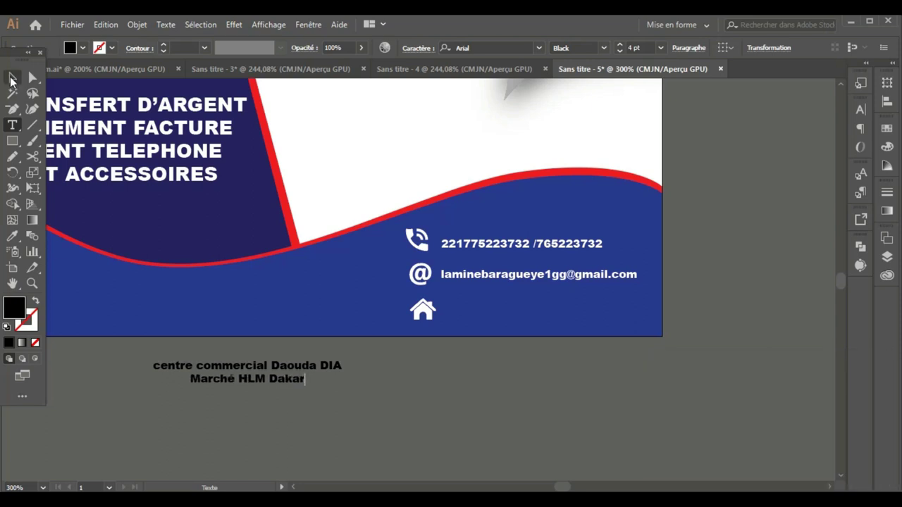
Step: Position the address beside the house icon and give it a white fill
left_click(12, 76)
left_click_drag(204, 373, 498, 304)
left_click(83, 48)
left_click(28, 73)
left_click(498, 396)
left_click_drag(511, 322, 511, 316)
left_click(480, 383)
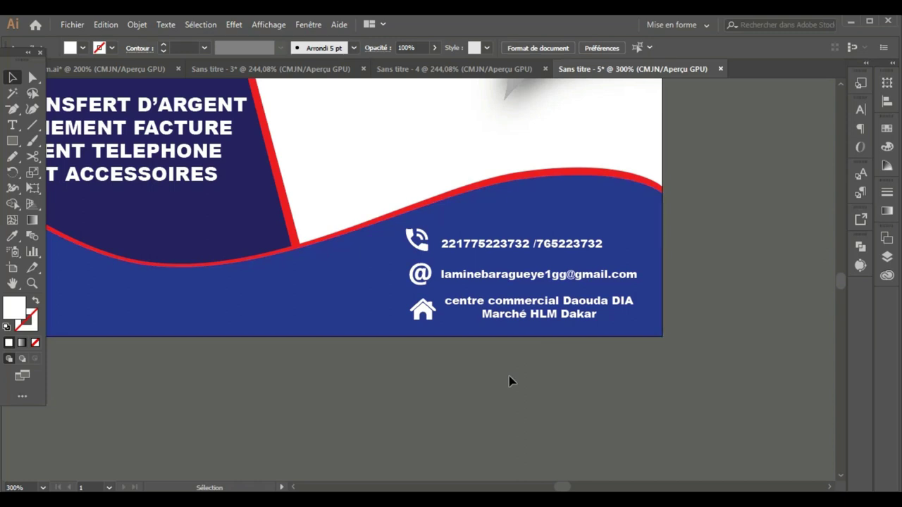
Step: Select and deselect the phone number, then zoom out to view the whole card
left_click(551, 246)
left_click(536, 419)
key("ctrl+minus")
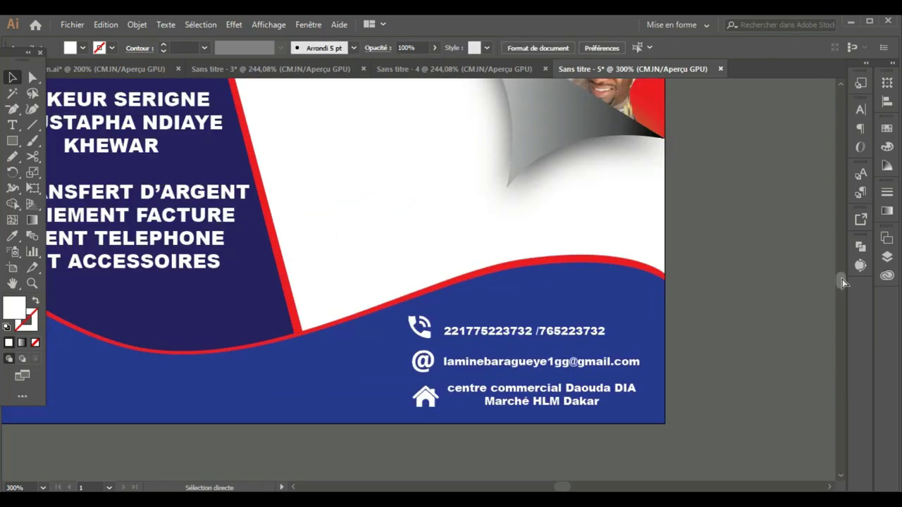